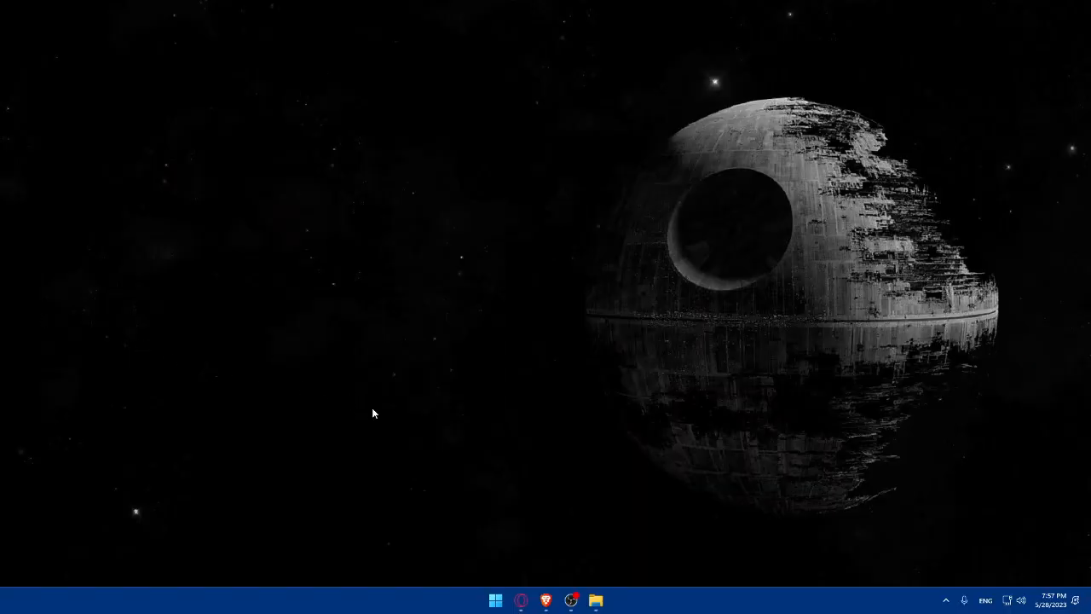
Open figma.com in the Brave browser and create a new design file
click(546, 600)
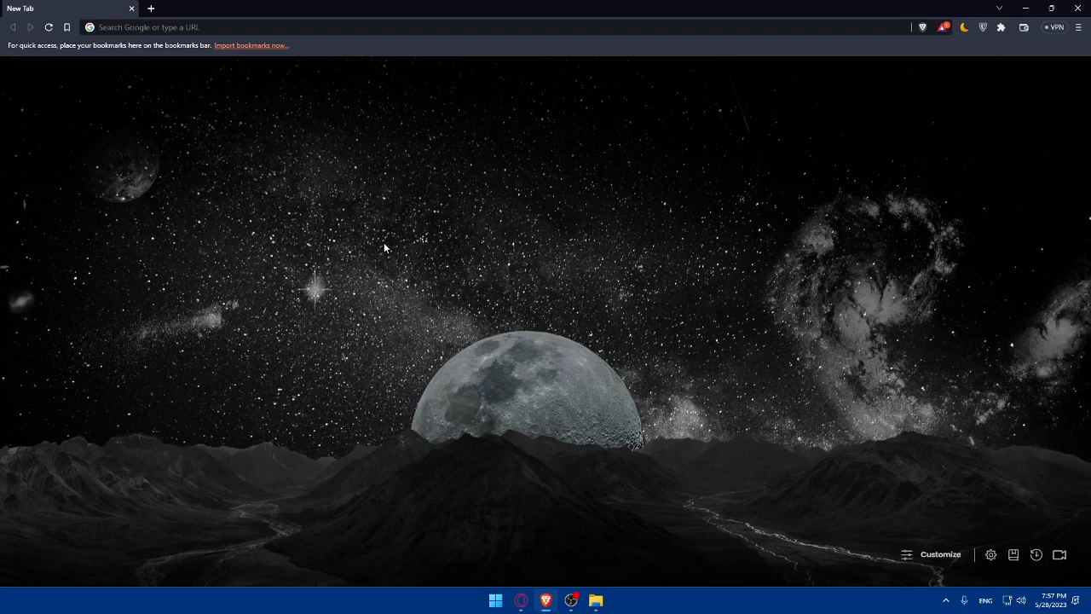
click(288, 27)
text(figma.)
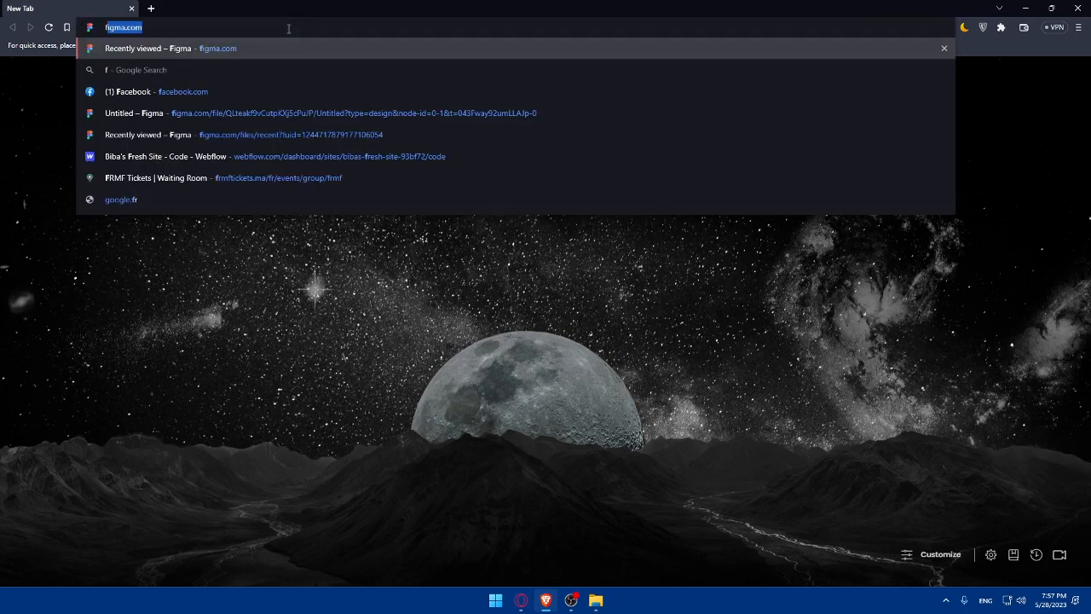
text(com)
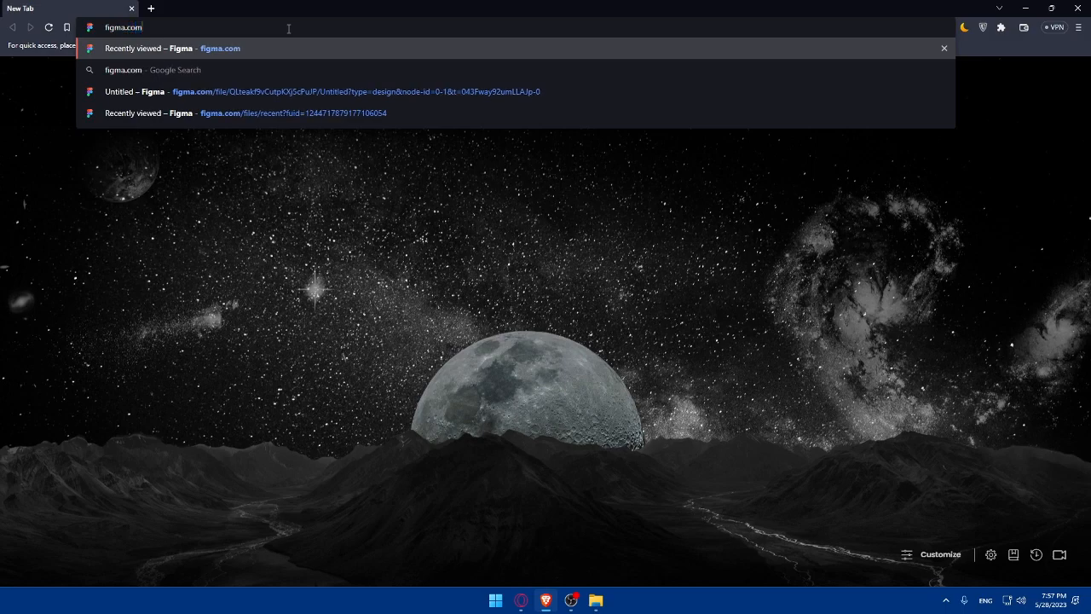
key(Return)
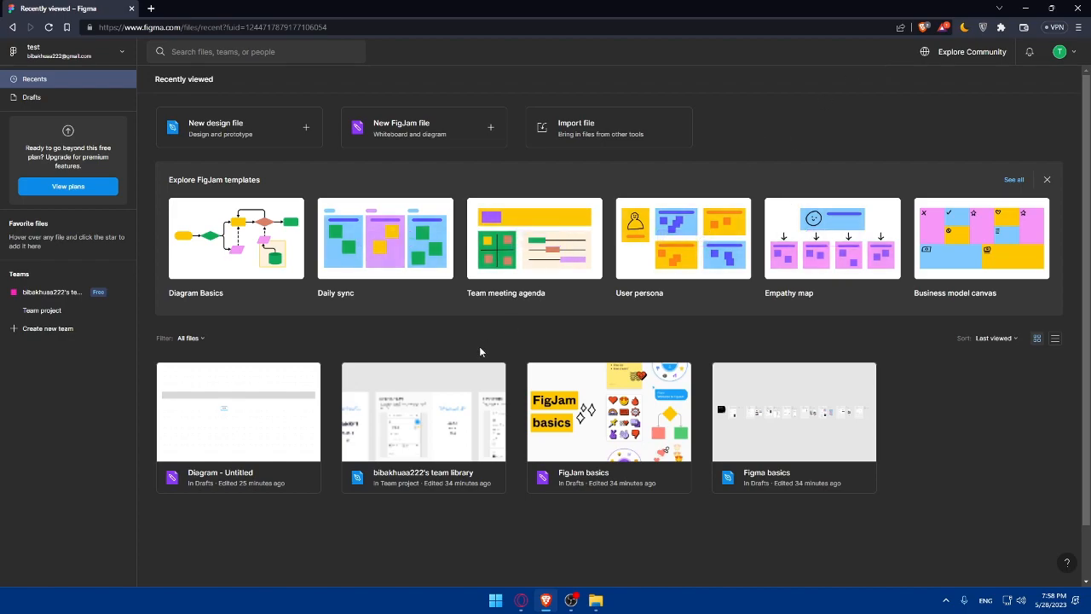
click(241, 141)
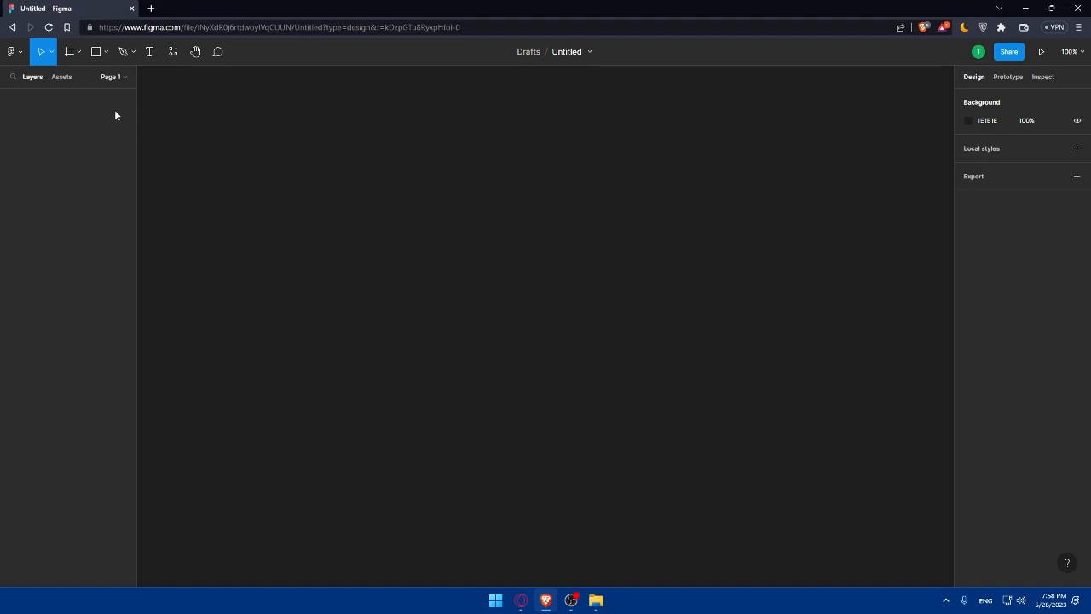
Search for "header" from the recent files page and browse the matching Community files
click(12, 27)
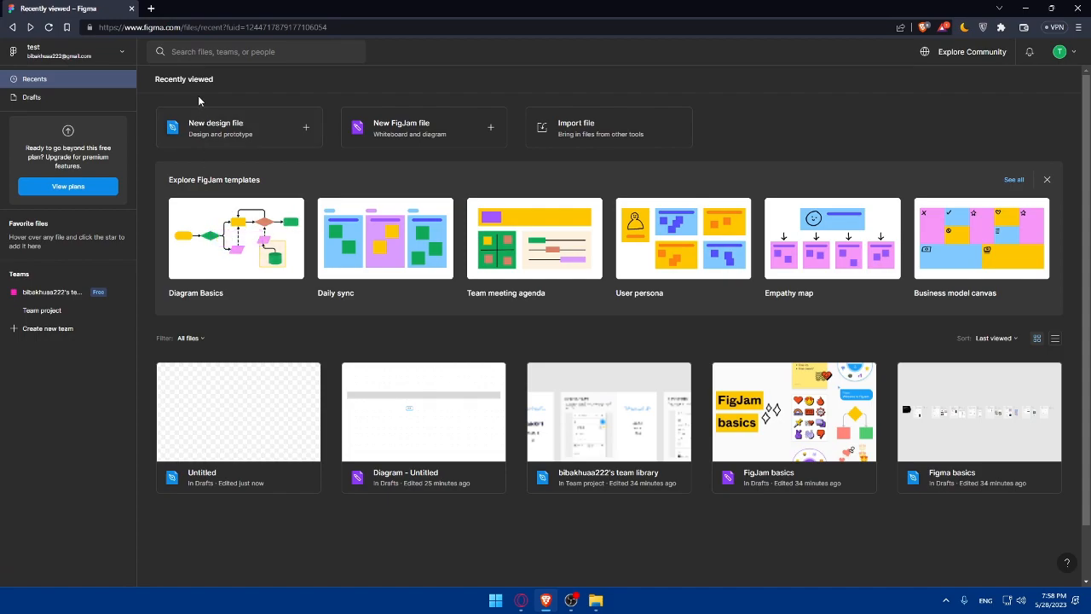
click(198, 52)
text(headr)
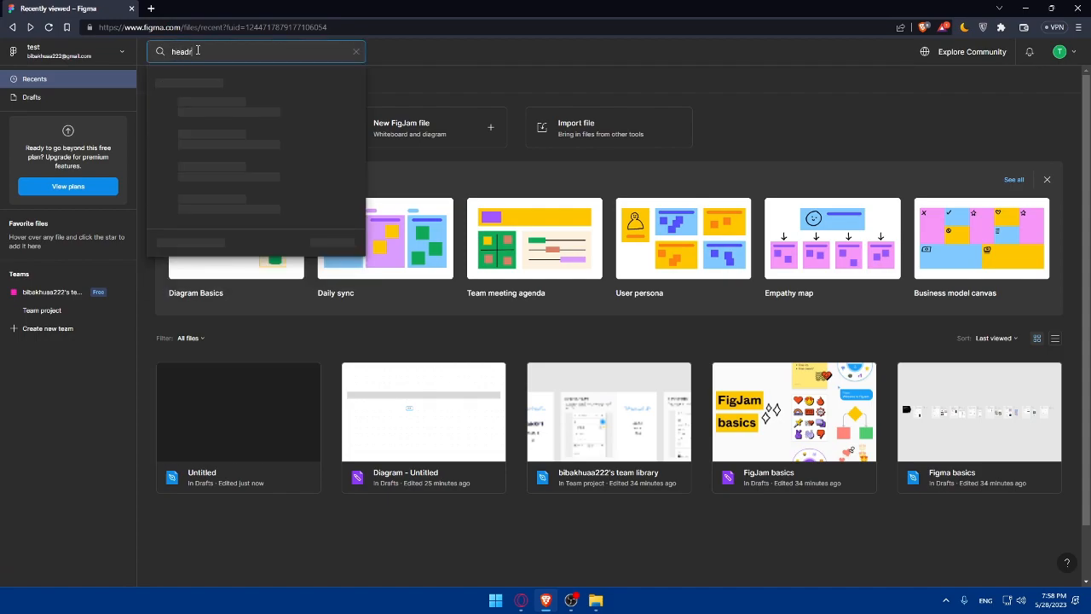
key(BackSpace)
text(er)
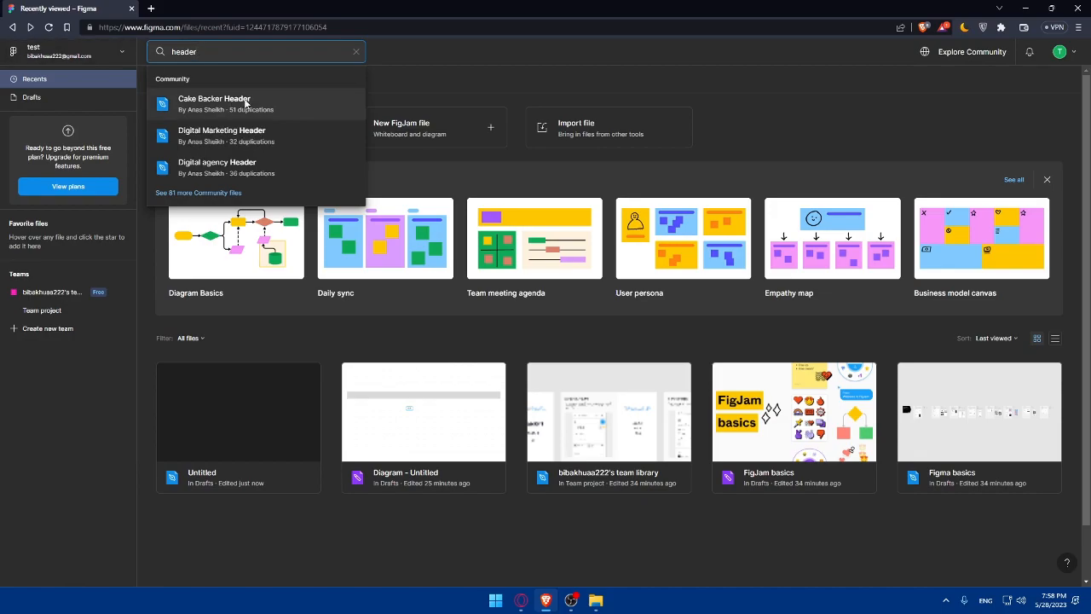
click(216, 201)
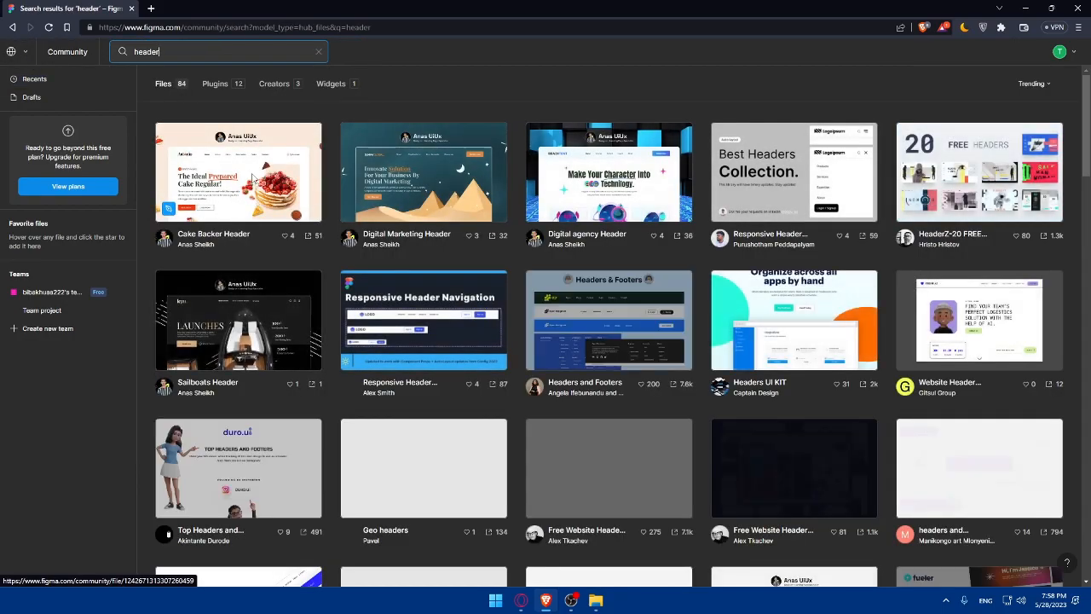
scroll(494, 207, down, 3)
scroll(494, 207, up, 2)
scroll(529, 222, down, 10)
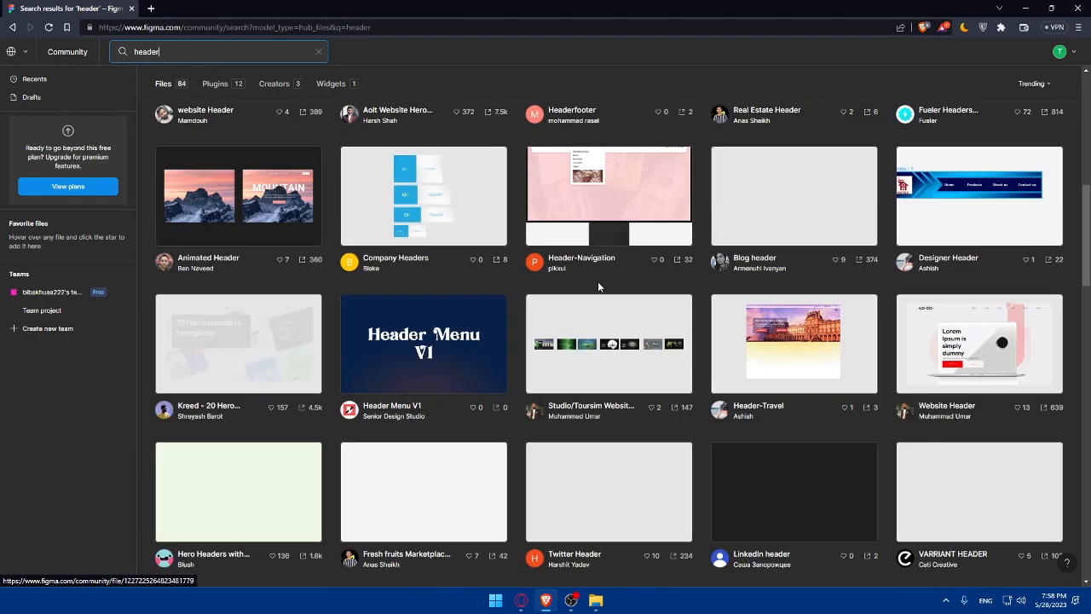
scroll(543, 236, up, 12)
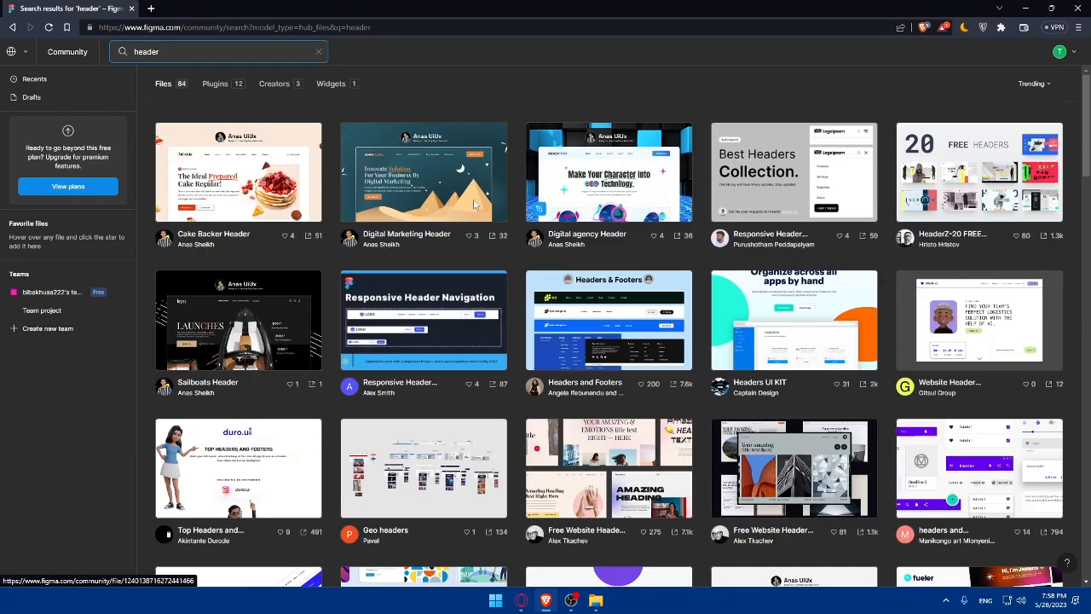
Return to the recently viewed files and reopen the Untitled design file
click(315, 51)
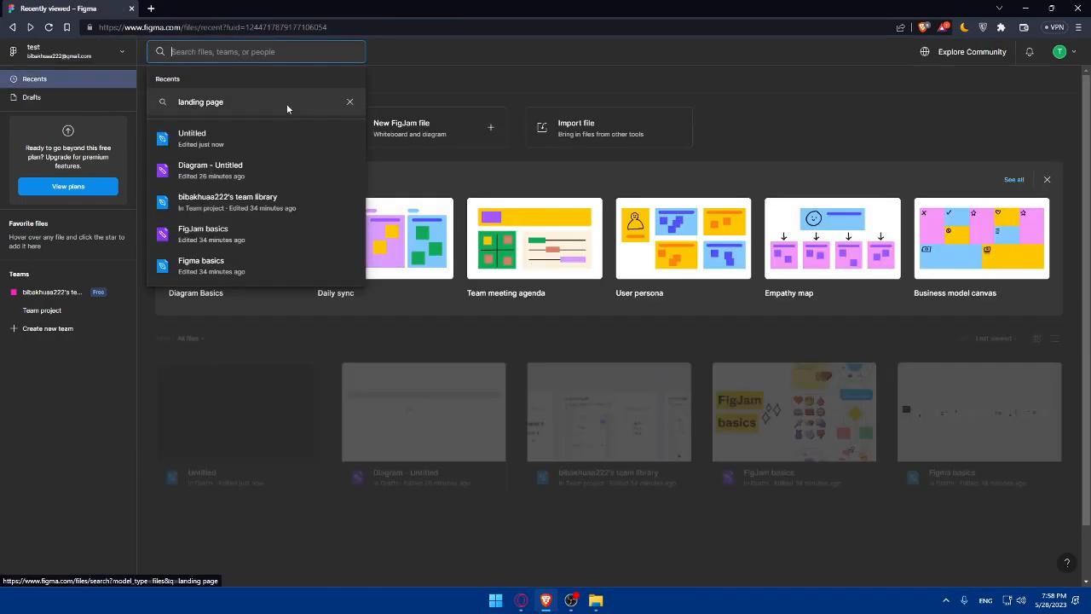
double_click(214, 401)
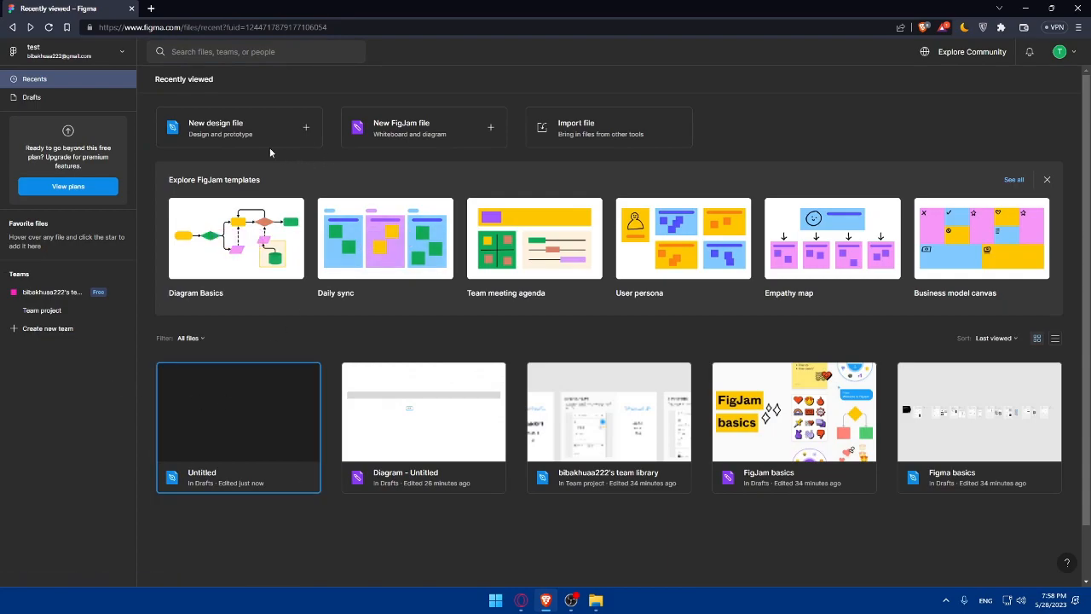
double_click(270, 416)
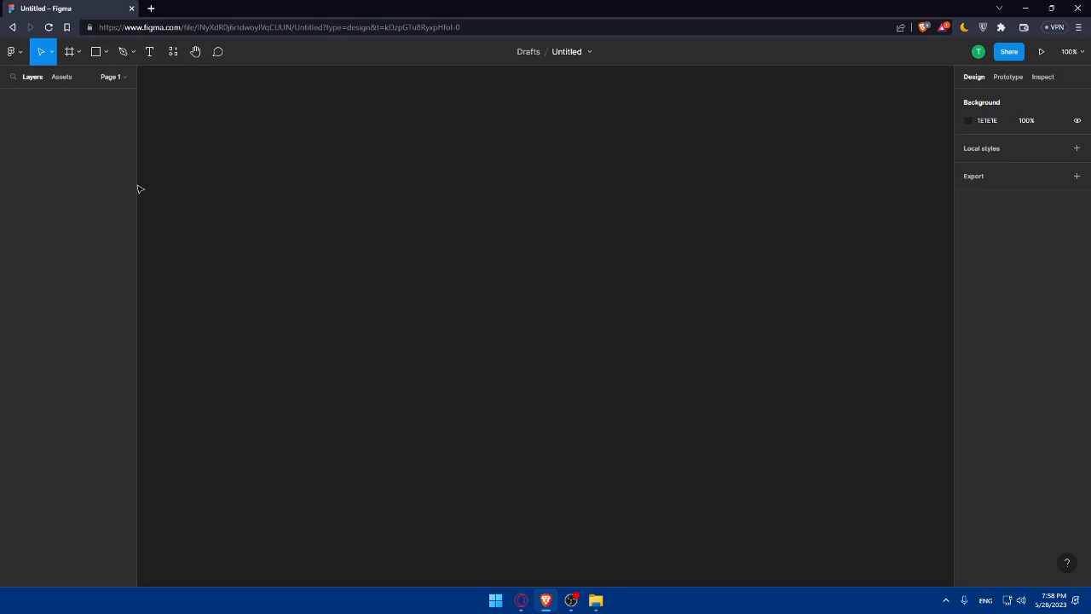
Draw a long horizontal header rectangle, about 1715 × 107, across the upper part of the canvas
click(98, 52)
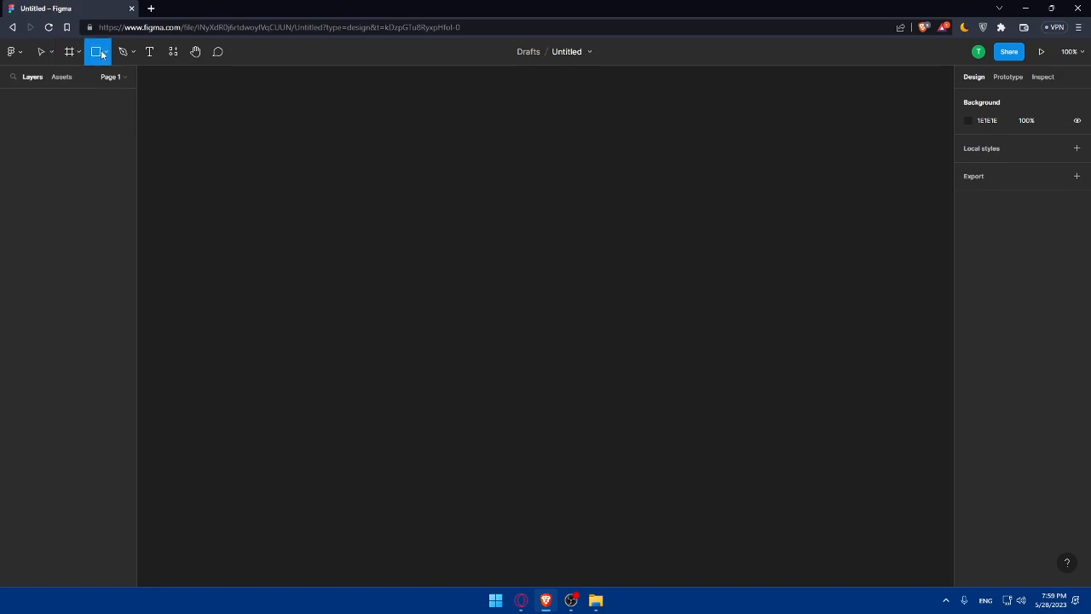
click(105, 54)
click(102, 78)
drag(139, 66, 934, 130)
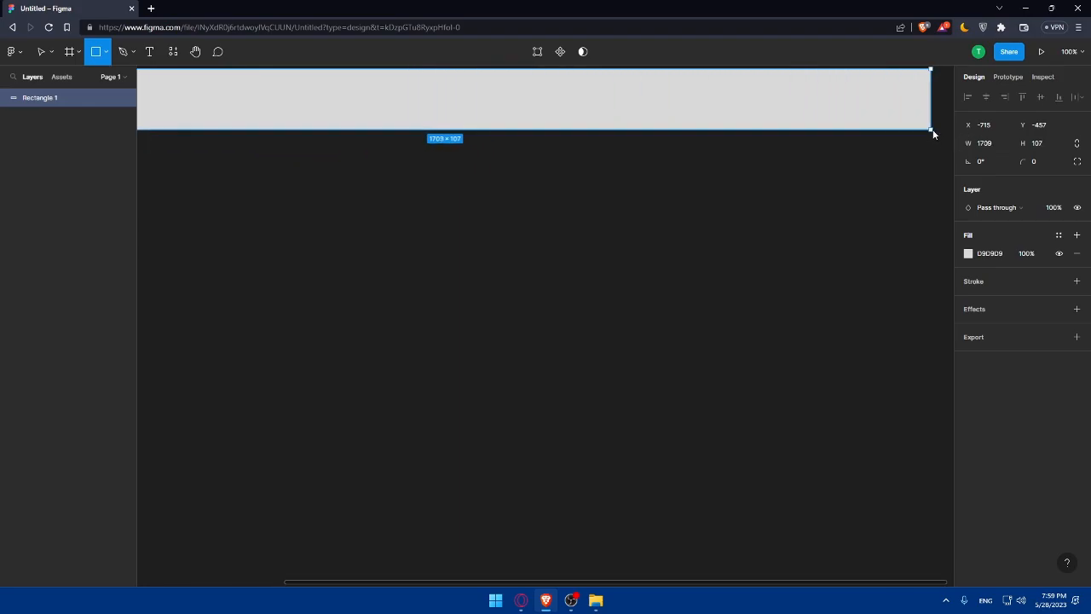
click(1069, 51)
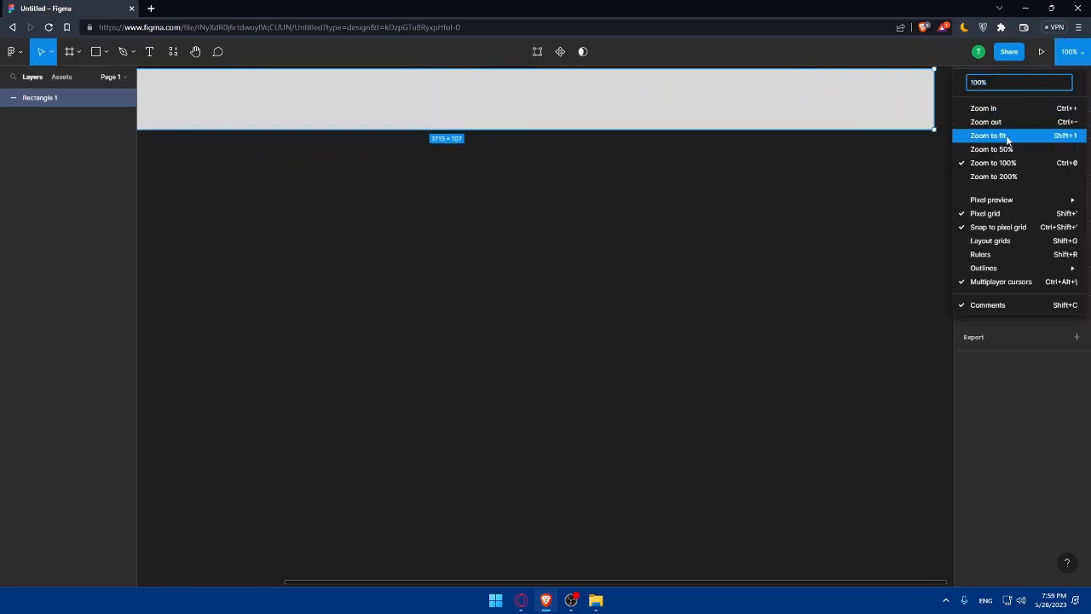
click(1007, 136)
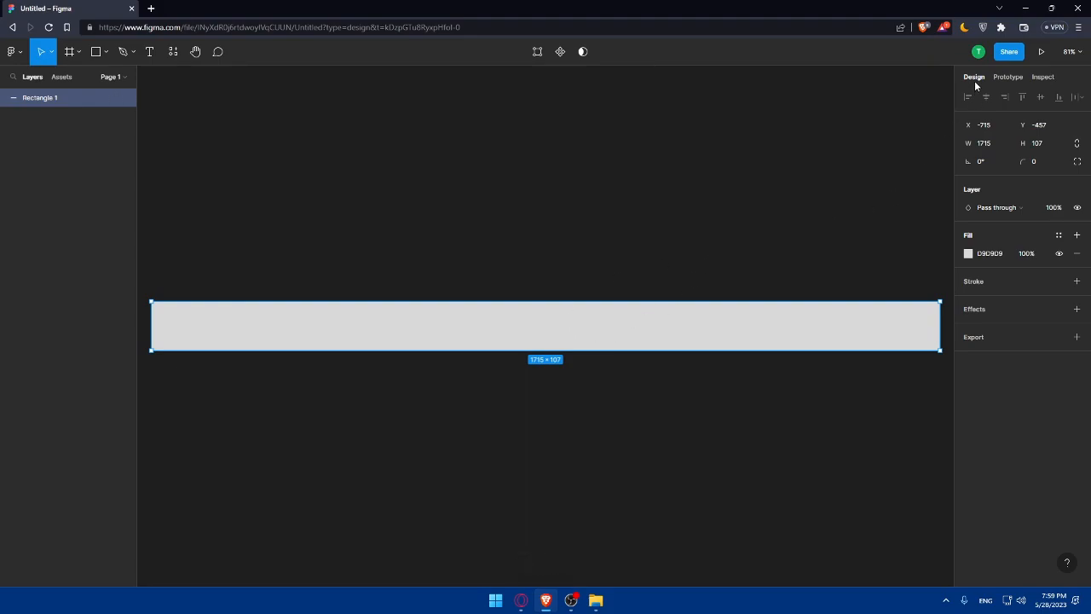
Change the header rectangle's solid fill to the blue 3E51FA
click(968, 255)
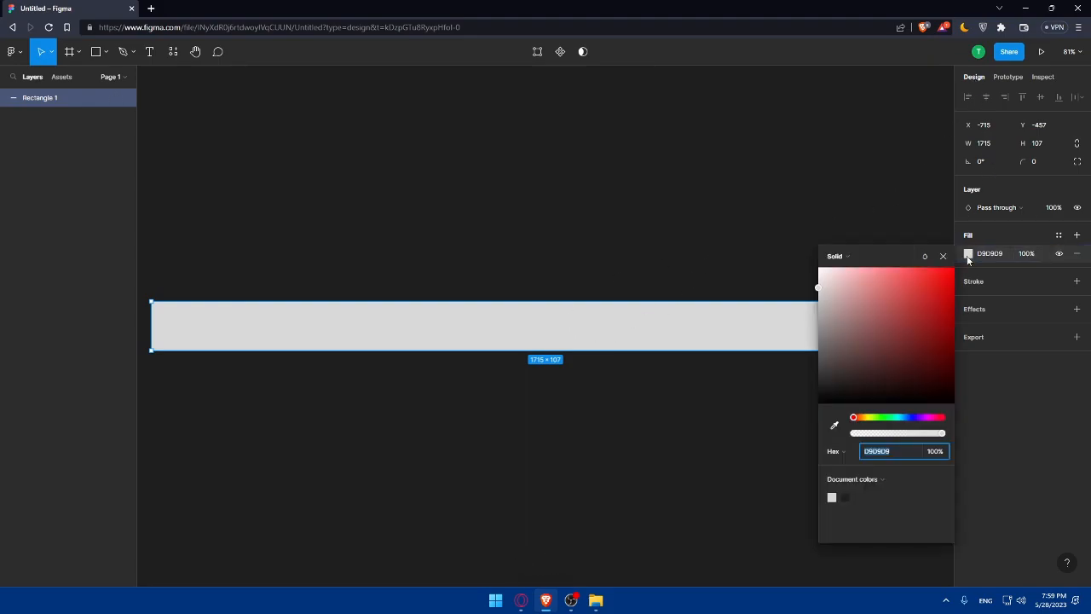
click(922, 318)
drag(911, 416, 909, 416)
click(921, 305)
drag(921, 304, 919, 270)
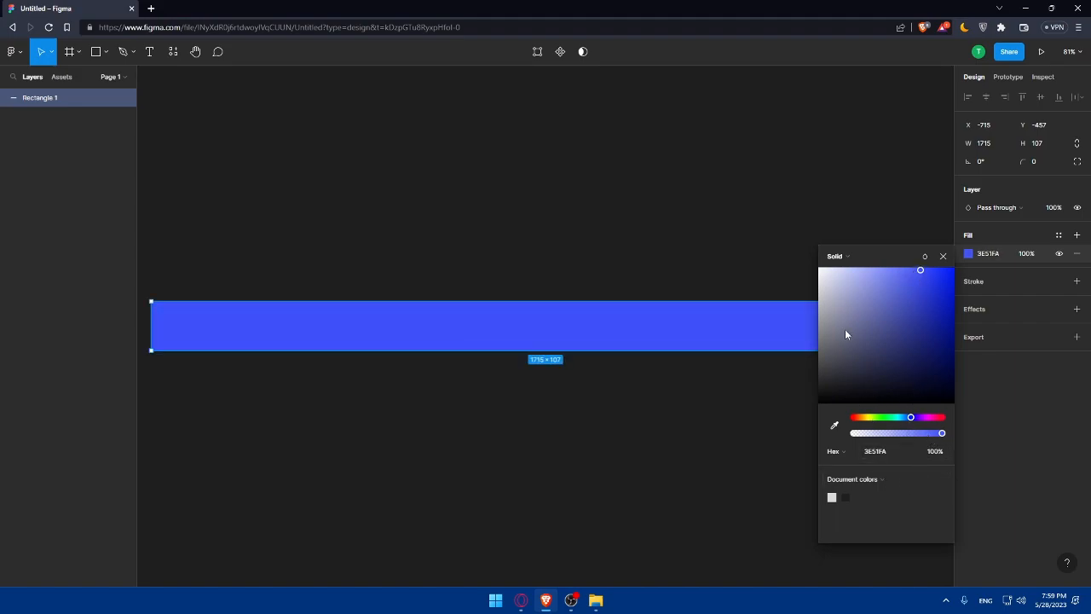
click(742, 252)
Move the blue rectangle up the canvas and enlarge it to about 1873 × 135
drag(645, 336, 632, 102)
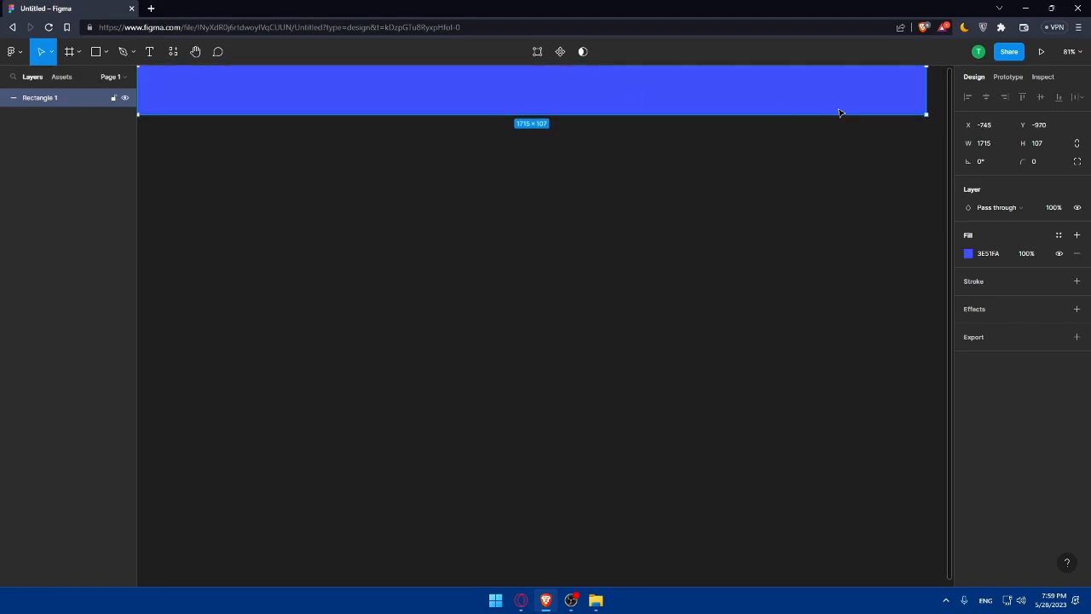
drag(927, 113, 946, 128)
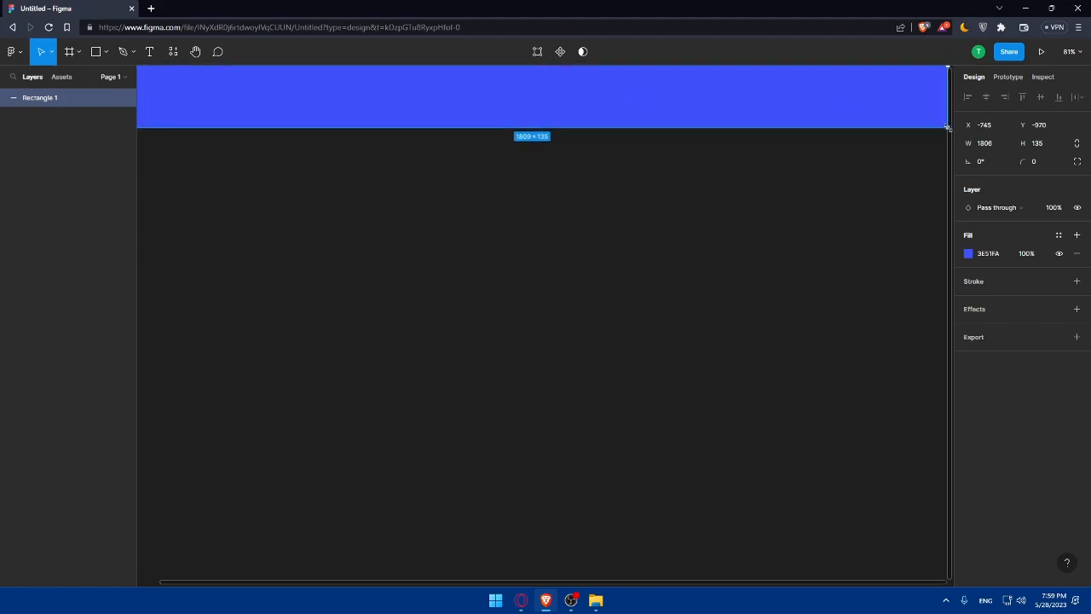
click(582, 207)
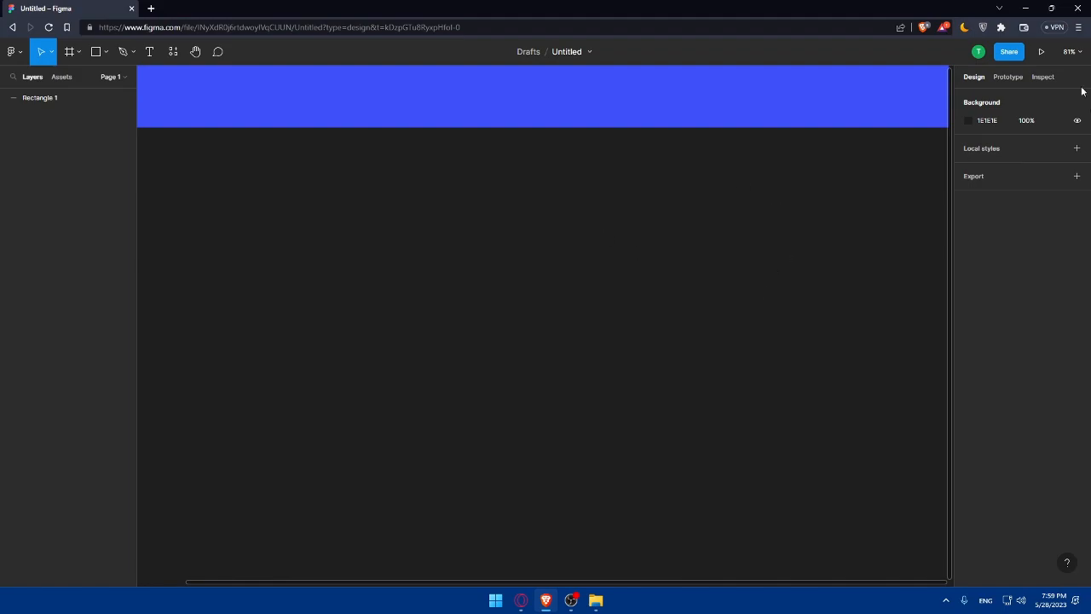
click(1067, 52)
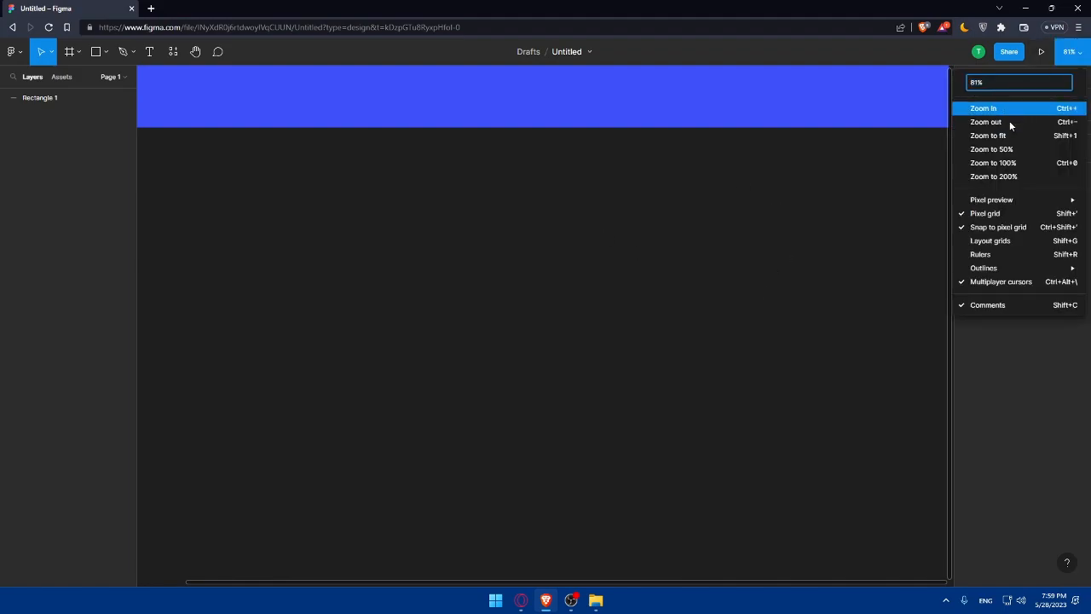
click(1009, 149)
scroll(628, 273, down, 3)
scroll(626, 261, up, 2)
scroll(626, 258, down, 2)
scroll(626, 258, down, 10)
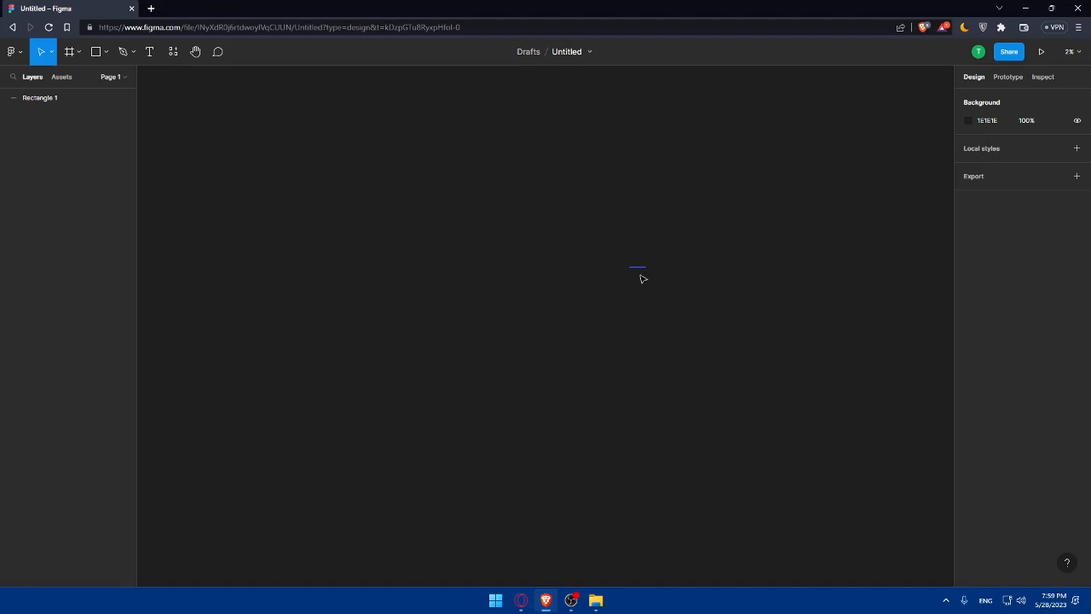
scroll(642, 278, up, 10)
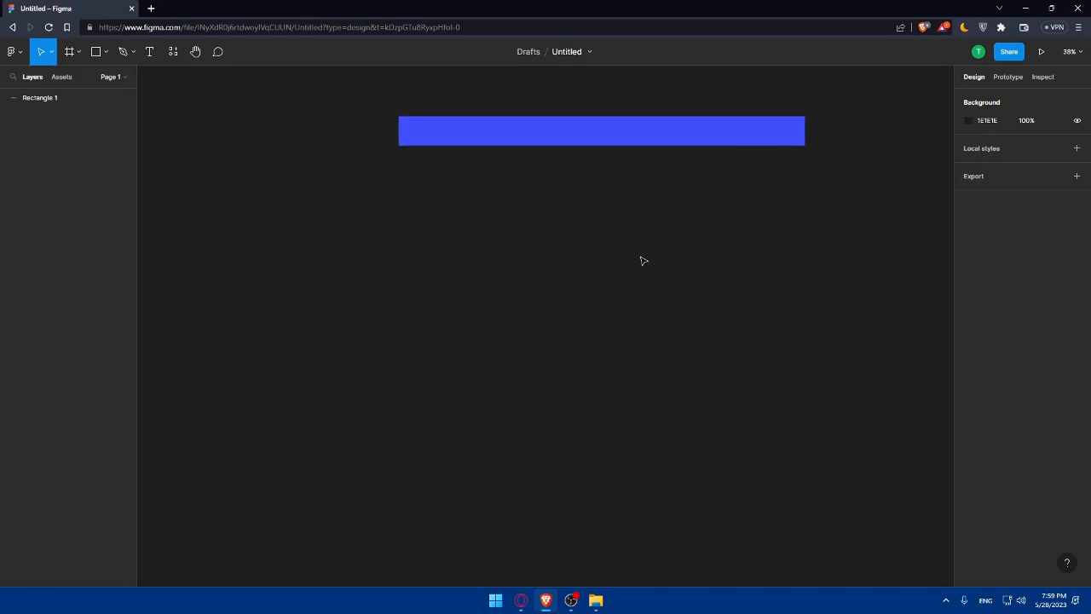
scroll(622, 253, up, 2)
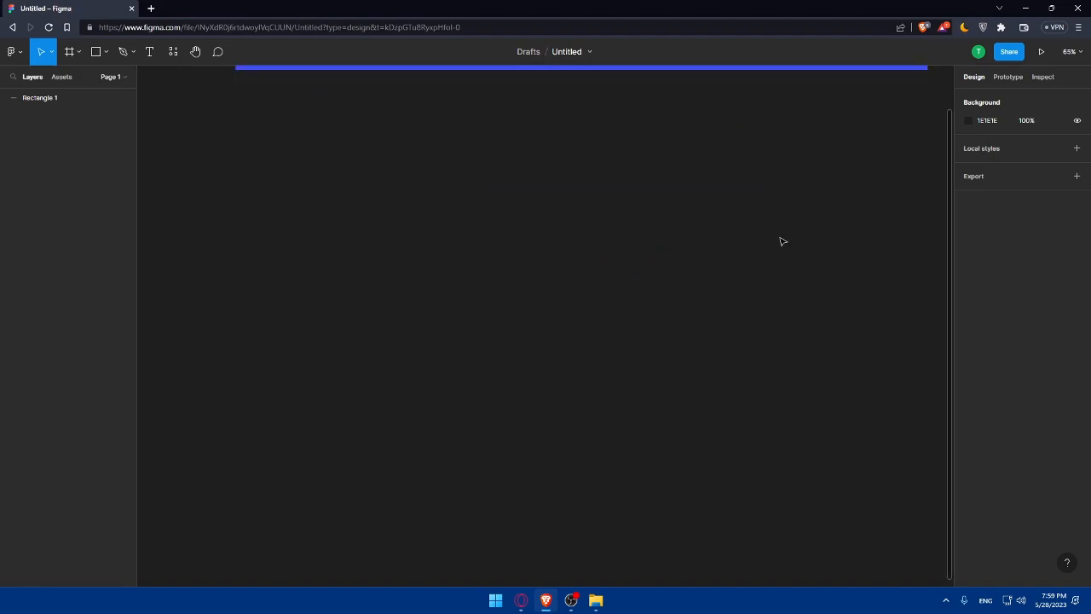
Move the blue header rectangle farther up the canvas, to about Y -1519
click(1069, 51)
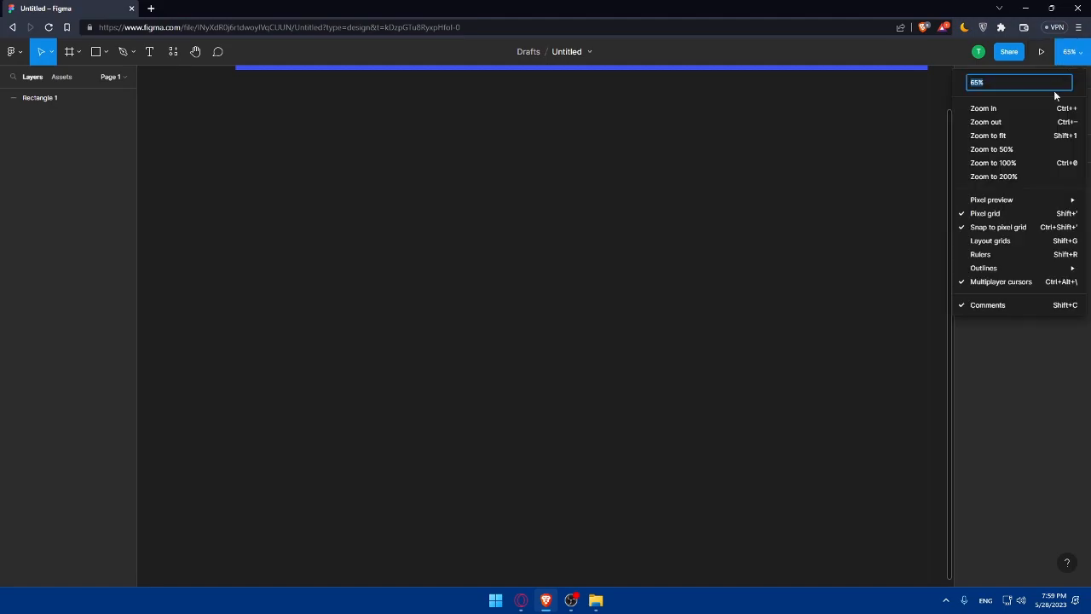
click(1009, 136)
drag(703, 303, 700, 90)
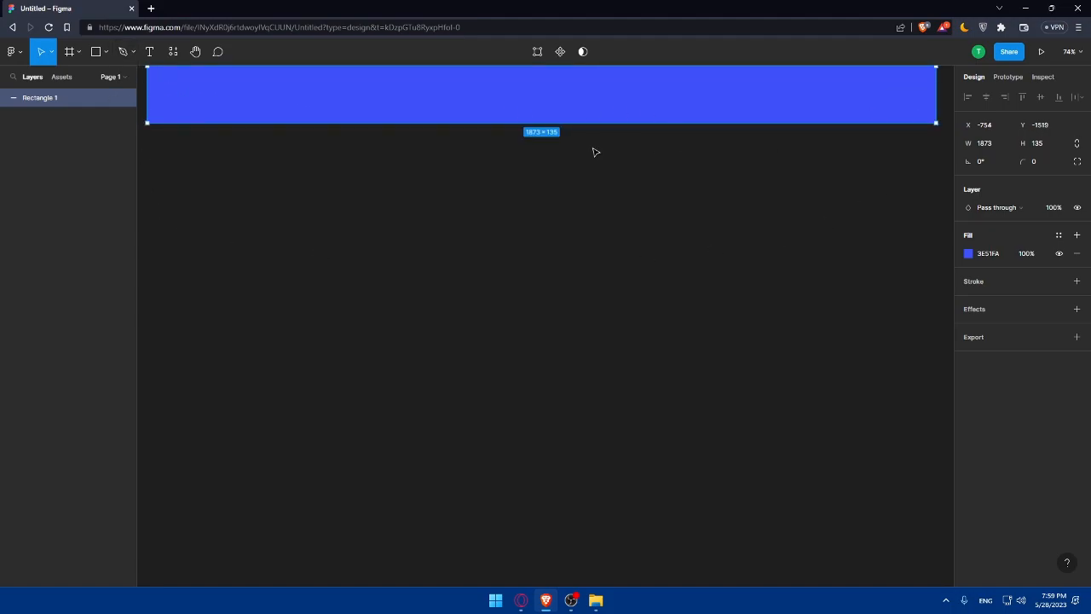
Resize the blue header rectangle to about 2163 × 132 and move it up to about Y -1837
key(ctrl+minus)
key(ctrl+minus)
scroll(561, 260, up, 4)
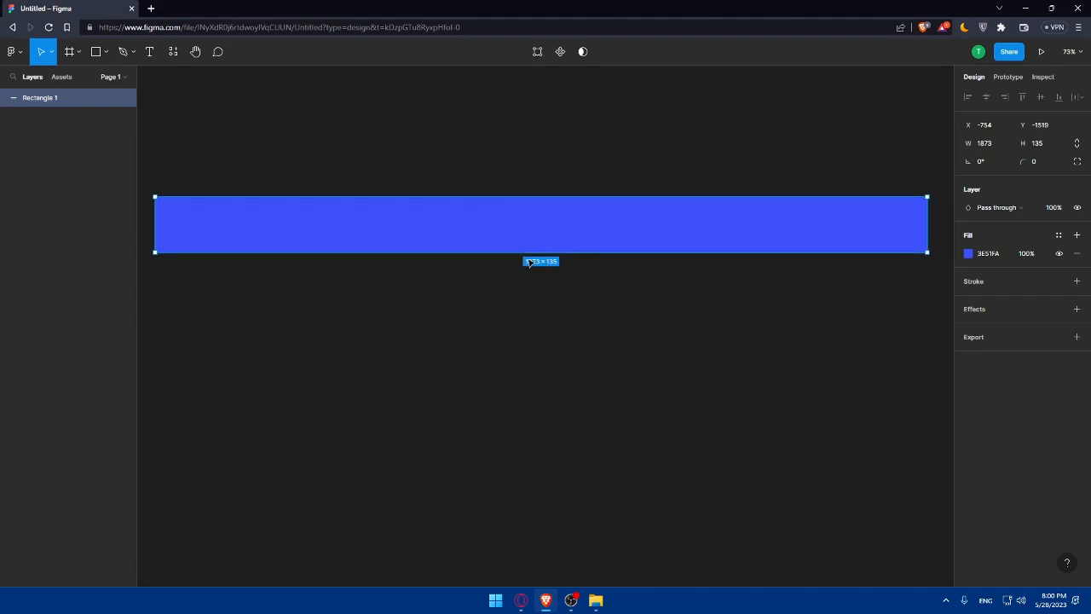
click(529, 262)
click(546, 236)
click(546, 268)
click(536, 236)
click(988, 143)
drag(927, 254, 951, 250)
drag(779, 227, 786, 101)
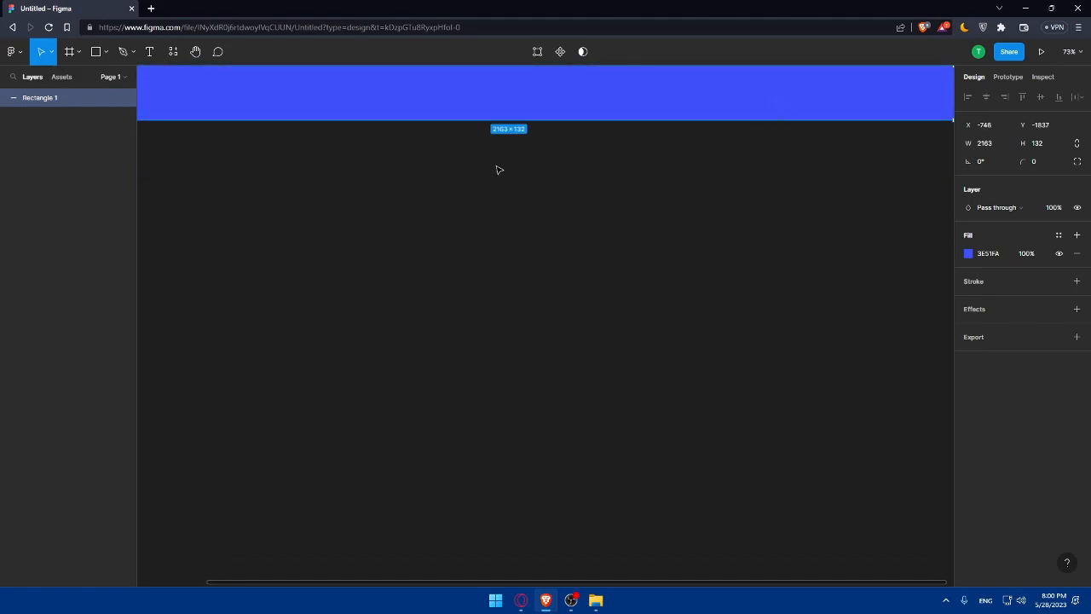
Draw a second rectangle directly below the header and extend its left edge to the header's, making it about 2172 × 1100
click(97, 51)
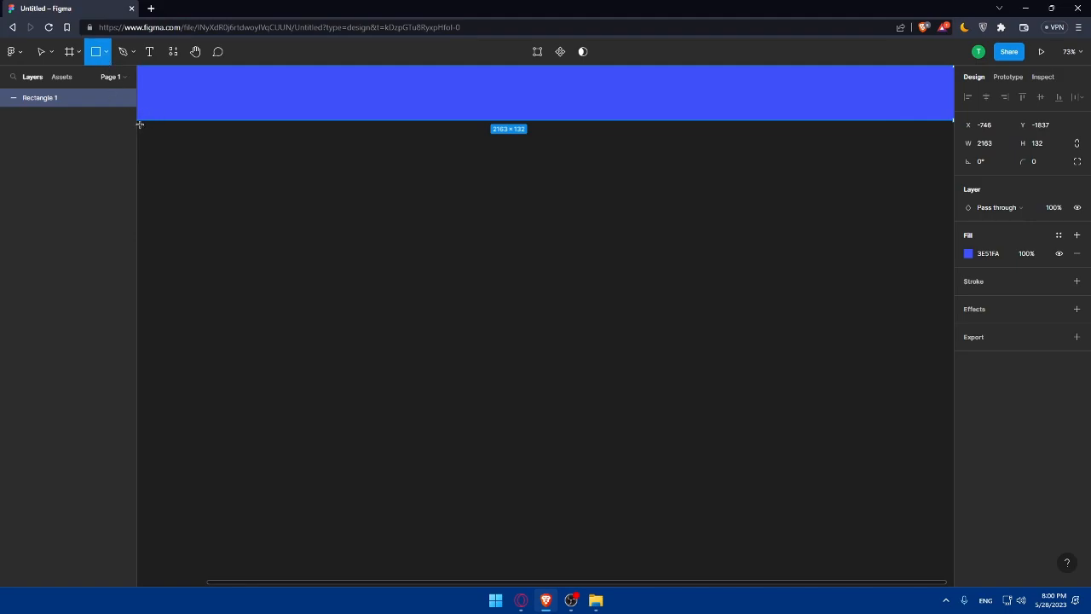
drag(138, 122, 943, 569)
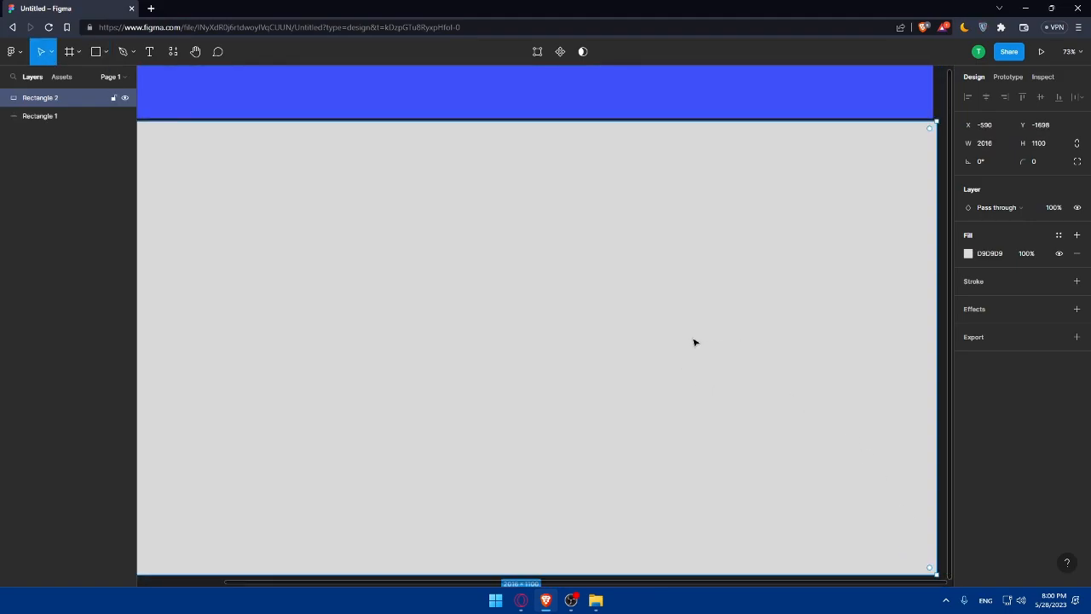
scroll(693, 343, down, 3)
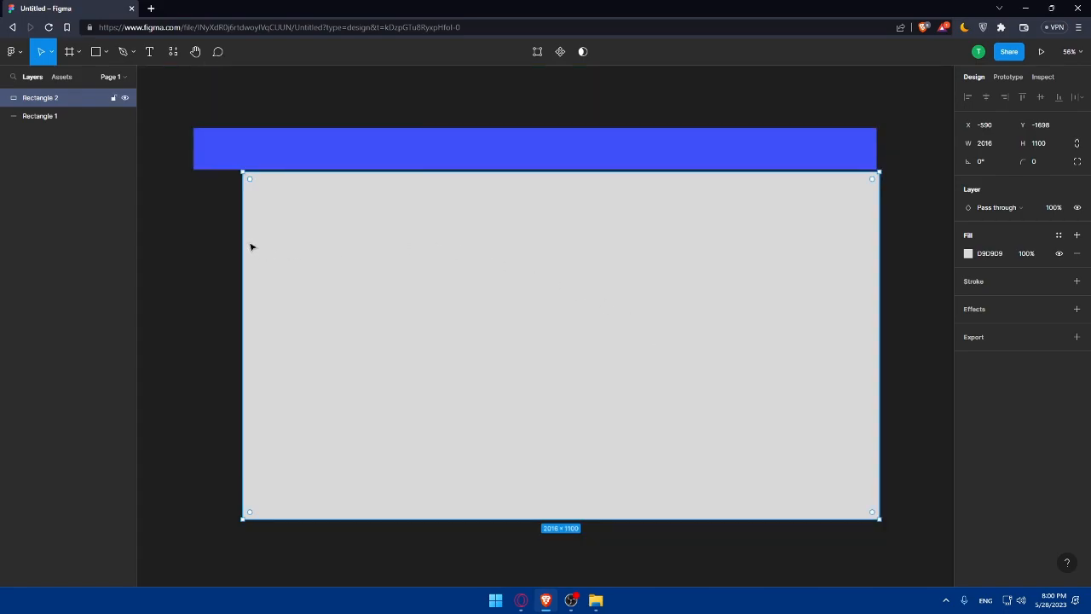
drag(242, 245, 195, 242)
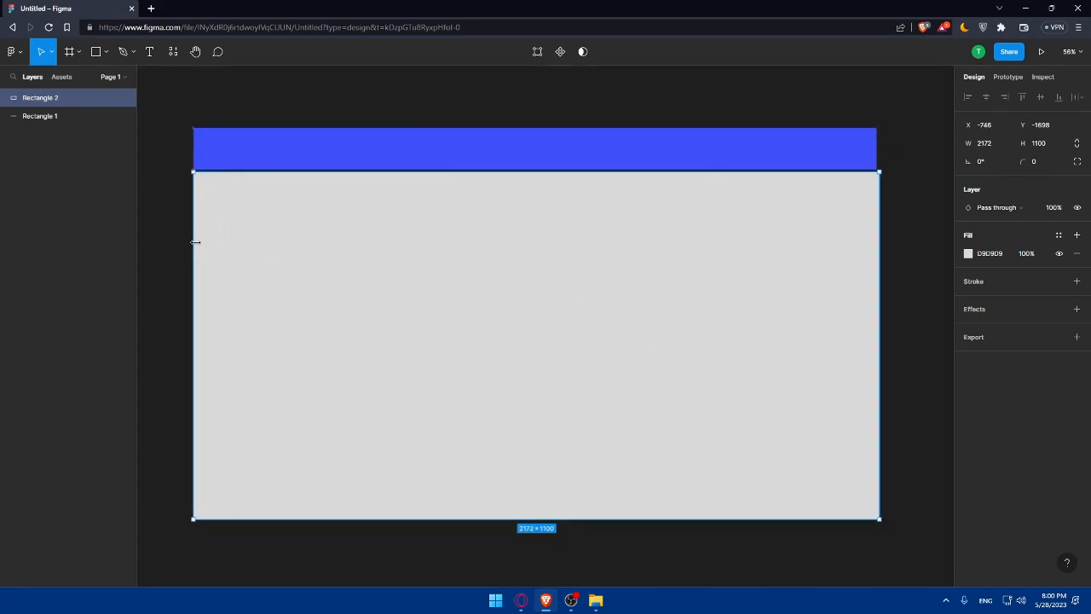
Fit the gray rectangle flush under the header at about 2163 × 1100 and Y -1705, and fill it with a light salmon red
drag(423, 264, 421, 260)
drag(192, 269, 195, 270)
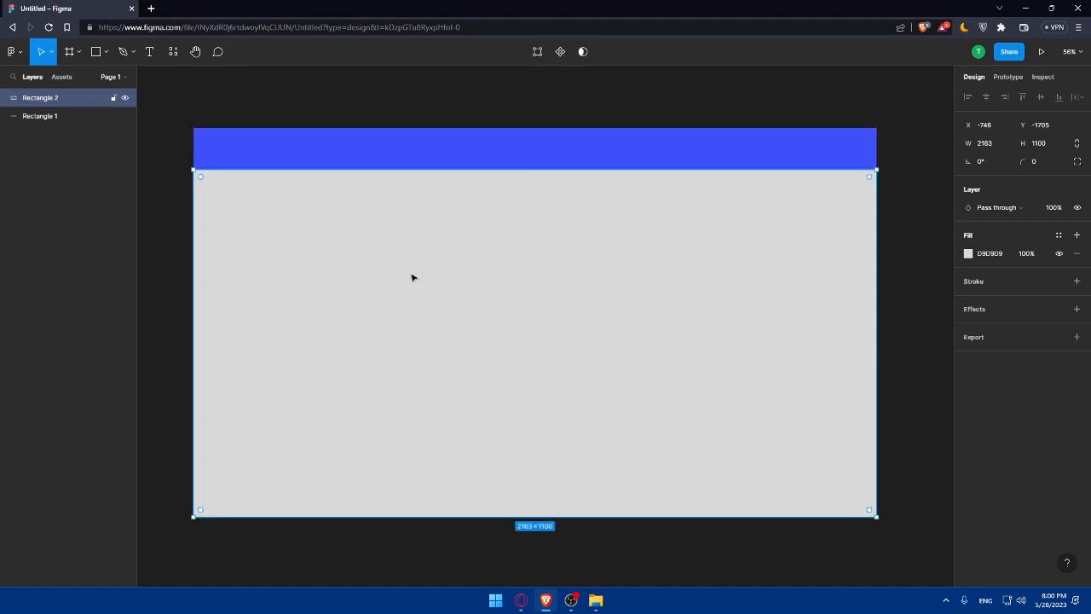
click(967, 253)
drag(869, 347, 880, 272)
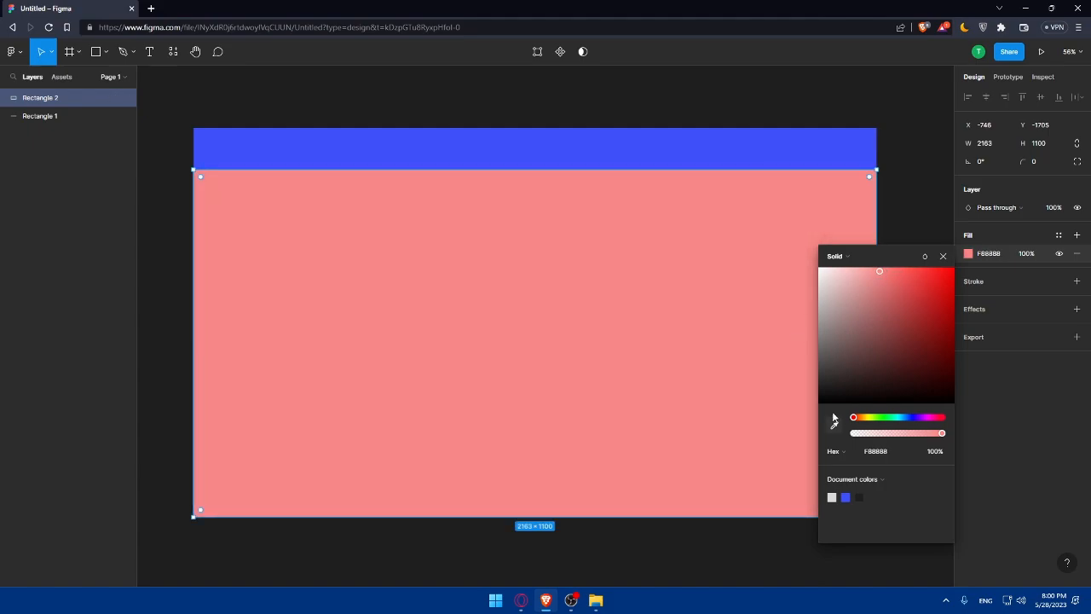
click(144, 367)
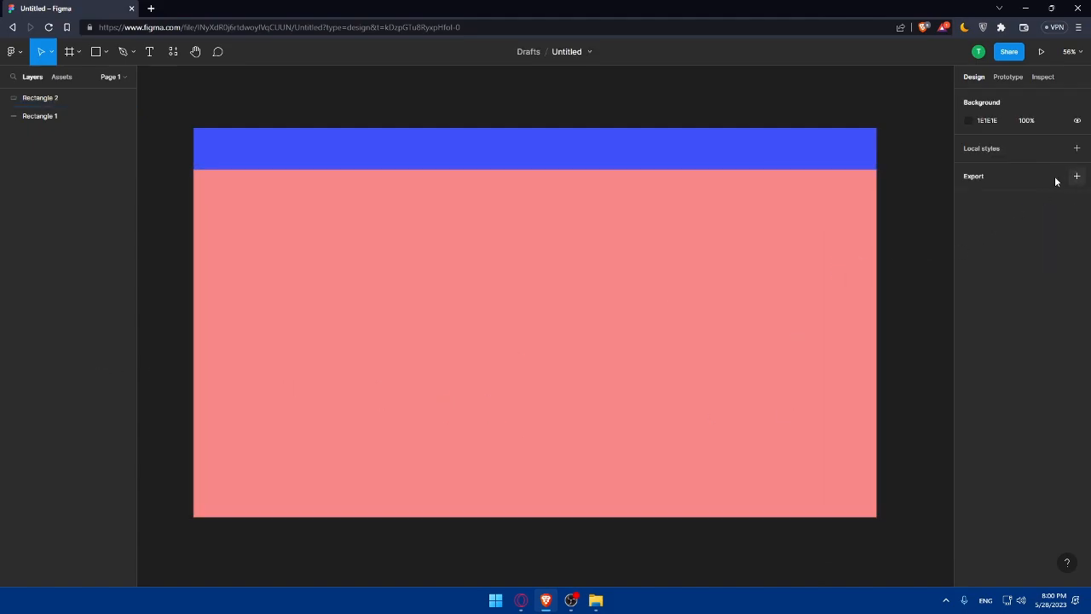
Add the text "Welcome" in a box of about 189 × 119 at the header's left end and color it near-black (100101)
click(151, 52)
drag(201, 140, 262, 165)
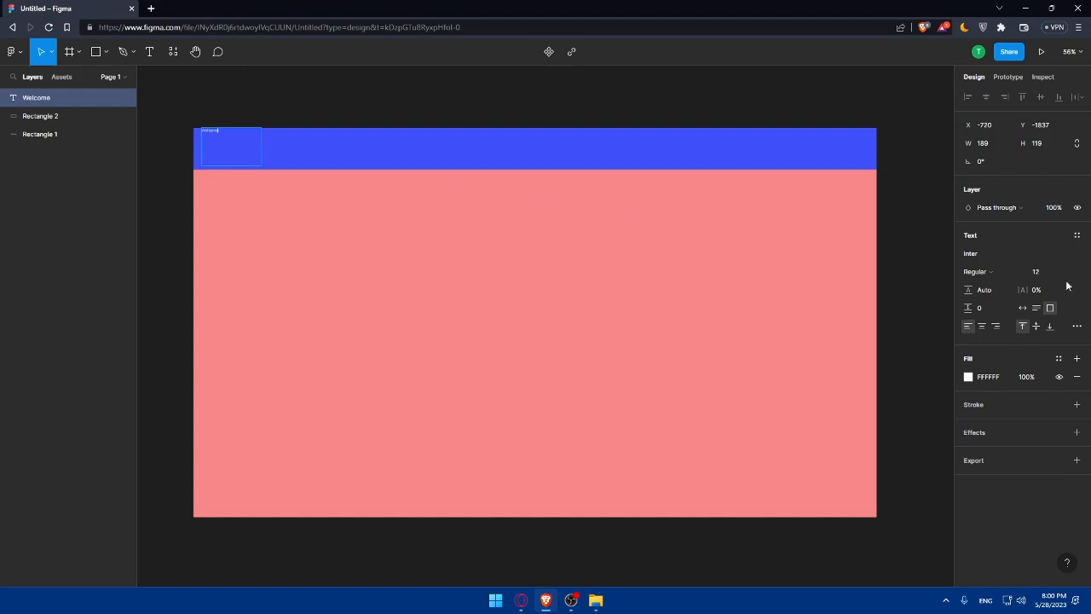
click(967, 377)
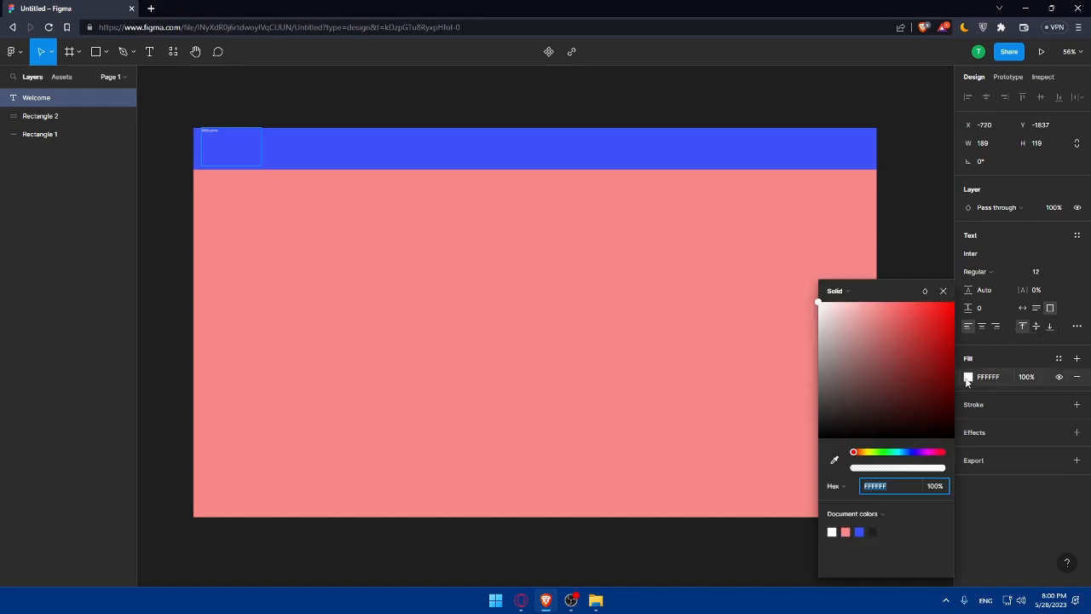
click(935, 406)
key(ctrl+z)
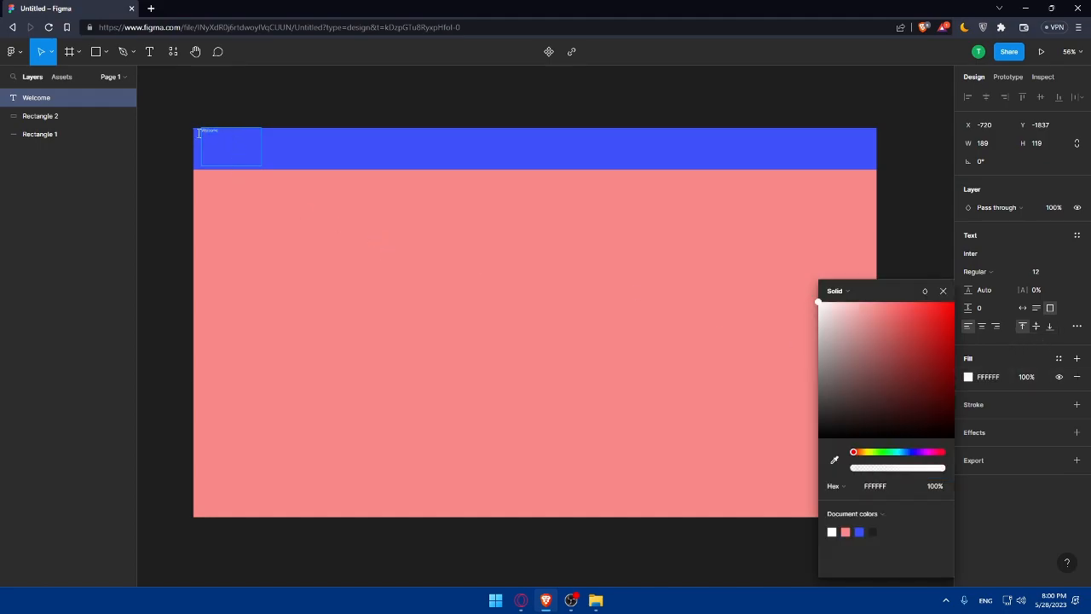
click(943, 429)
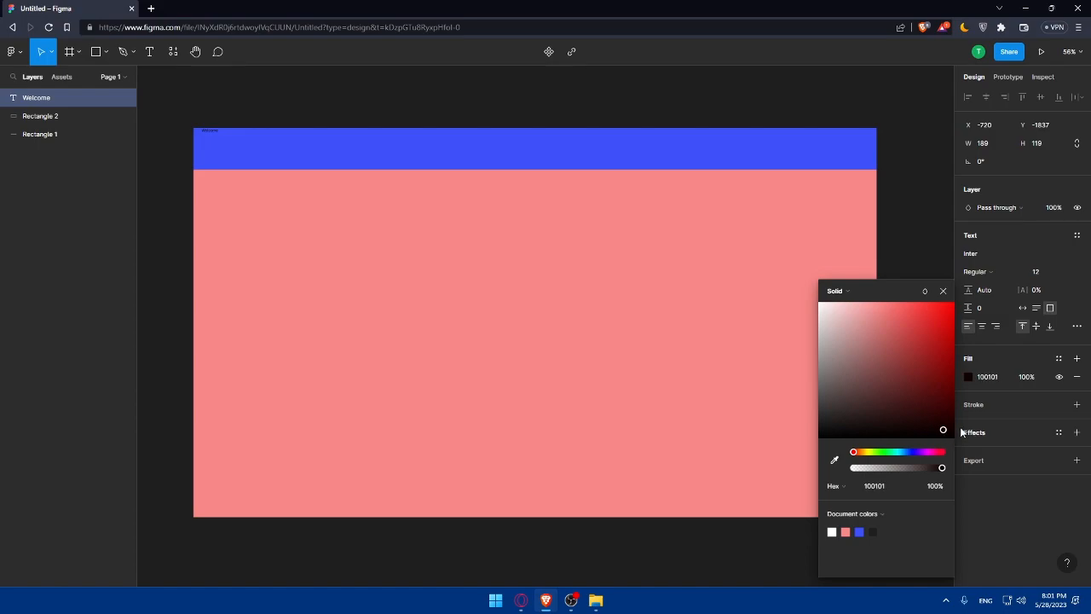
Set the font size of the Welcome text to 36
click(1065, 273)
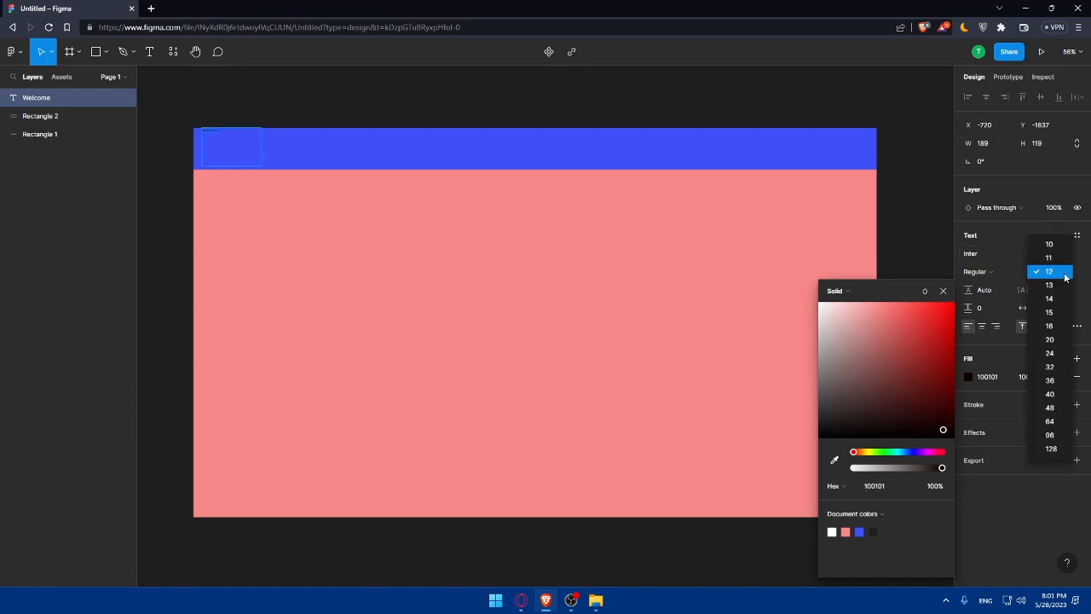
click(1055, 326)
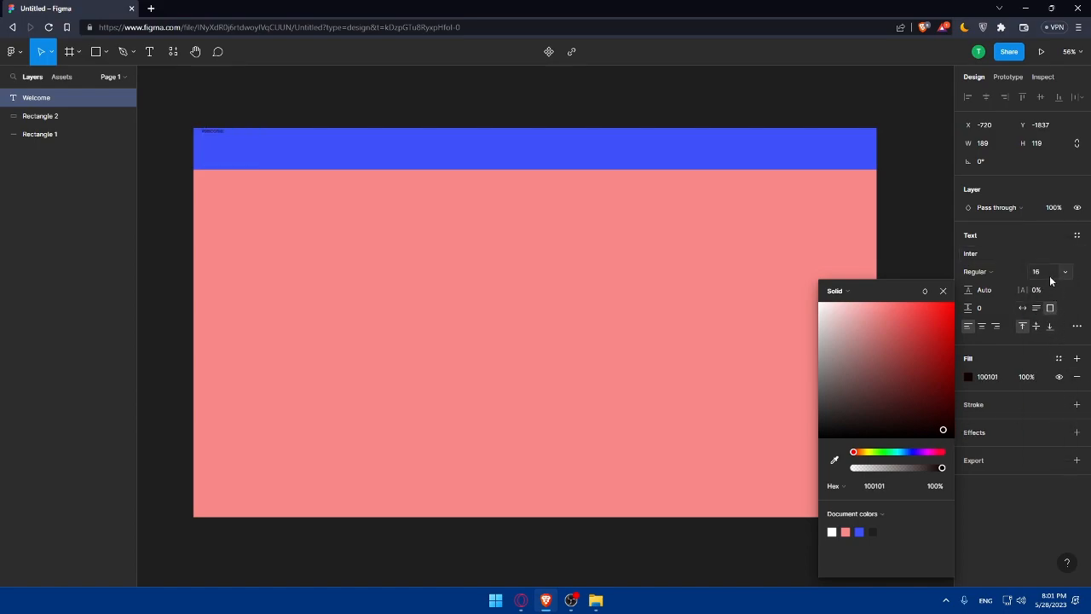
click(1049, 276)
click(1064, 272)
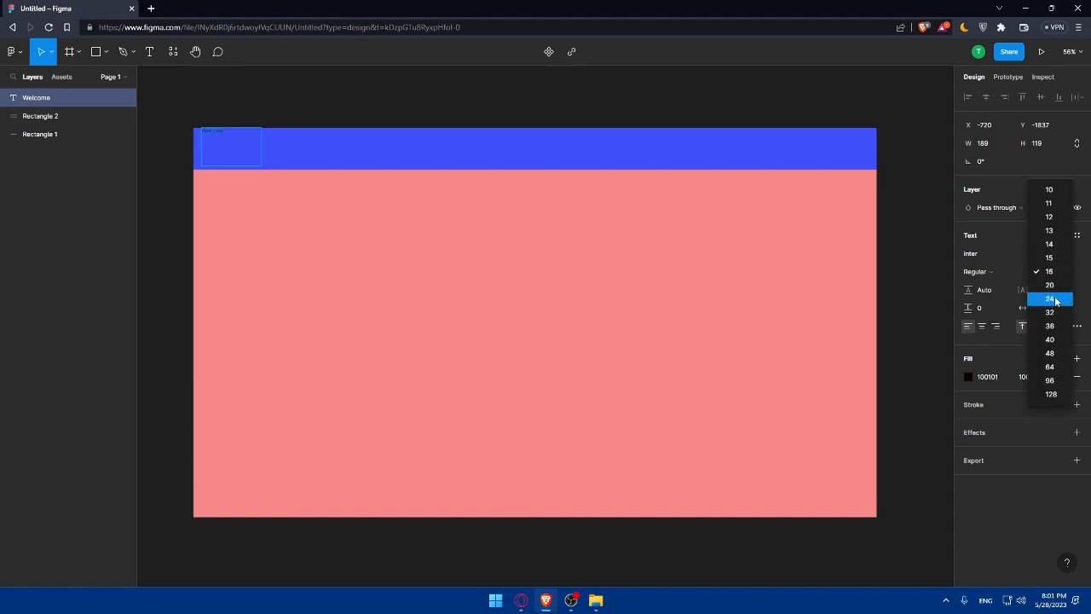
click(1055, 300)
click(1075, 271)
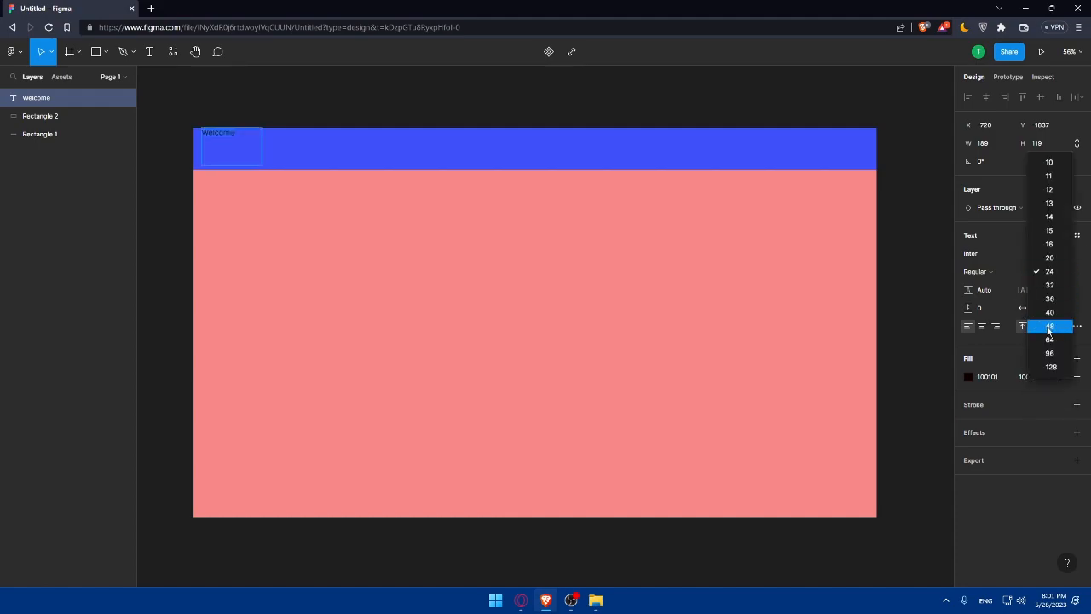
click(1054, 286)
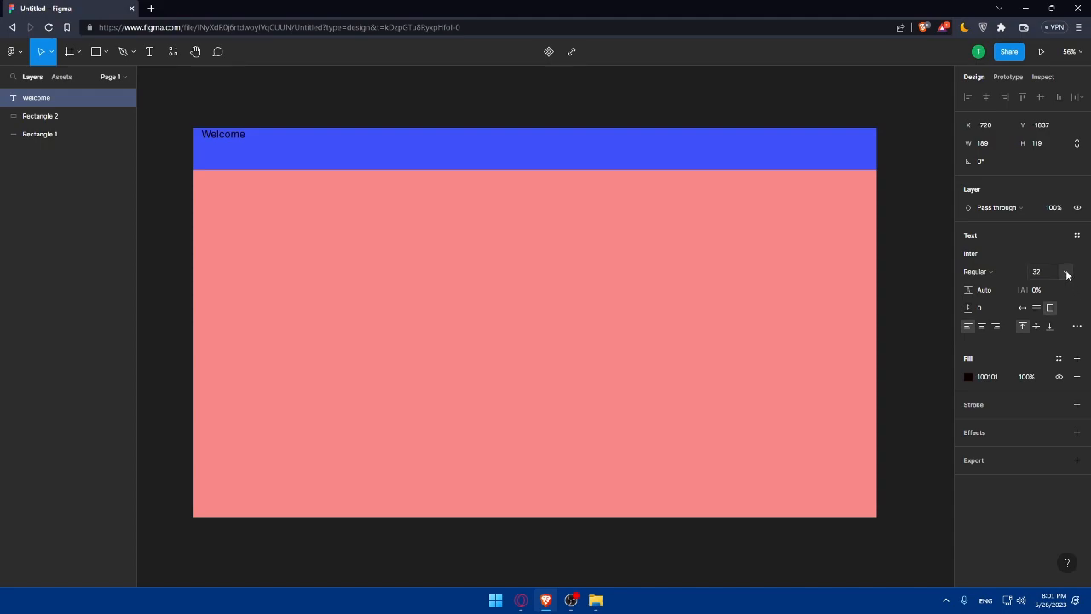
click(1067, 271)
click(1055, 290)
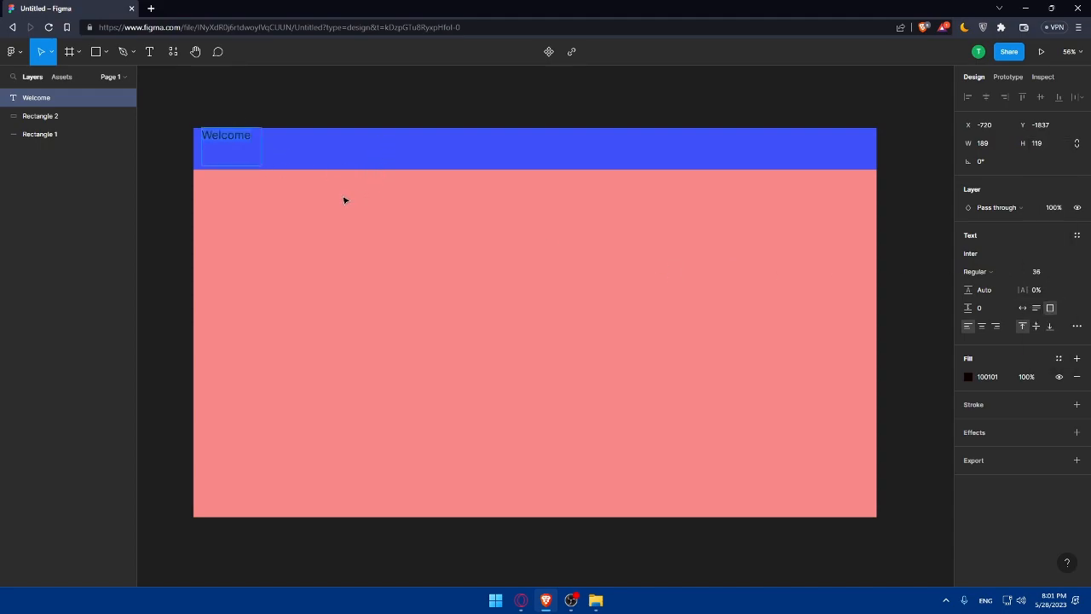
click(83, 205)
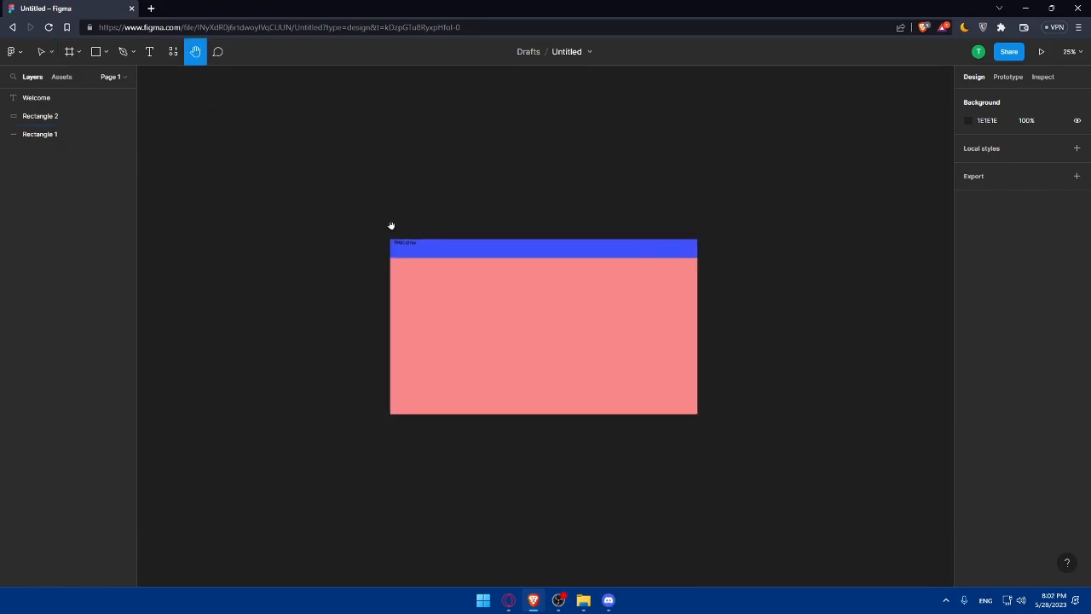
scroll(547, 306, up, 2)
scroll(549, 324, down, 2)
key(super)
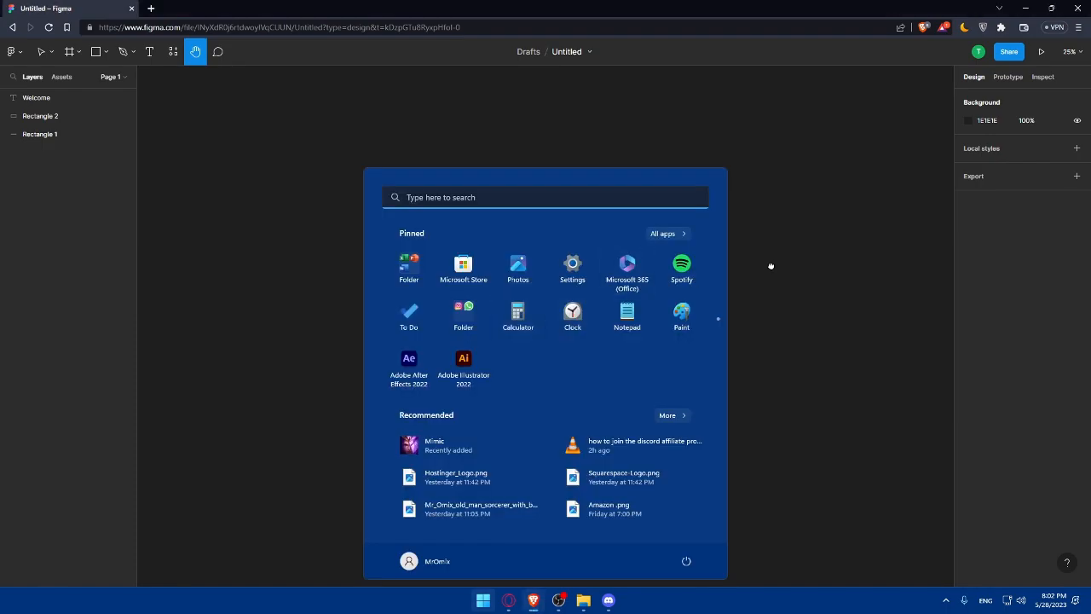
click(771, 265)
key(super)
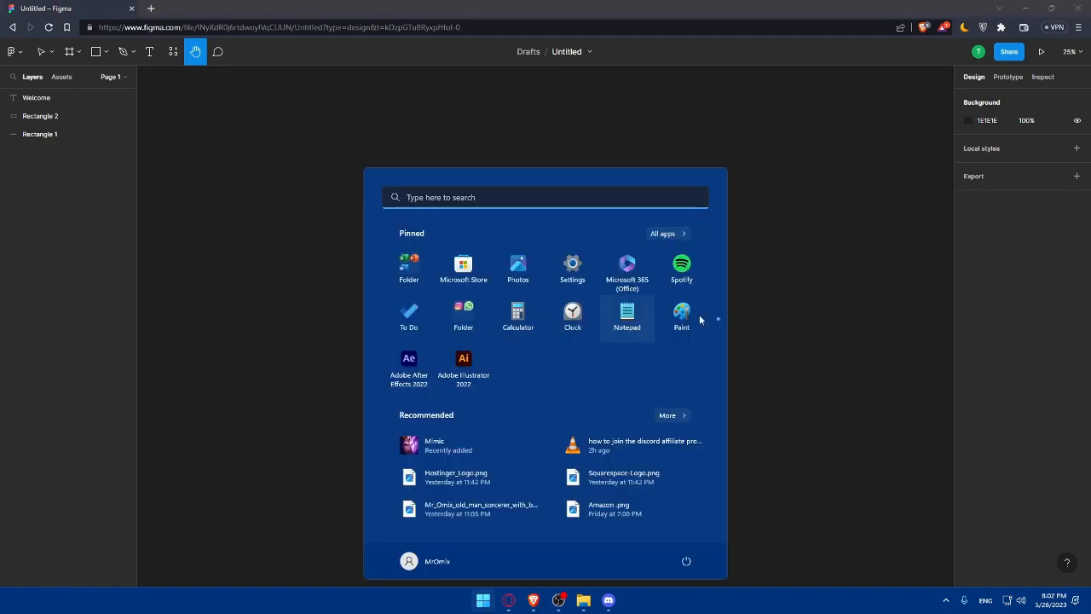
key(super)
scroll(538, 324, up, 4)
scroll(538, 326, down, 4)
scroll(530, 328, up, 2)
key(super)
key(super)
scroll(539, 345, up, 4)
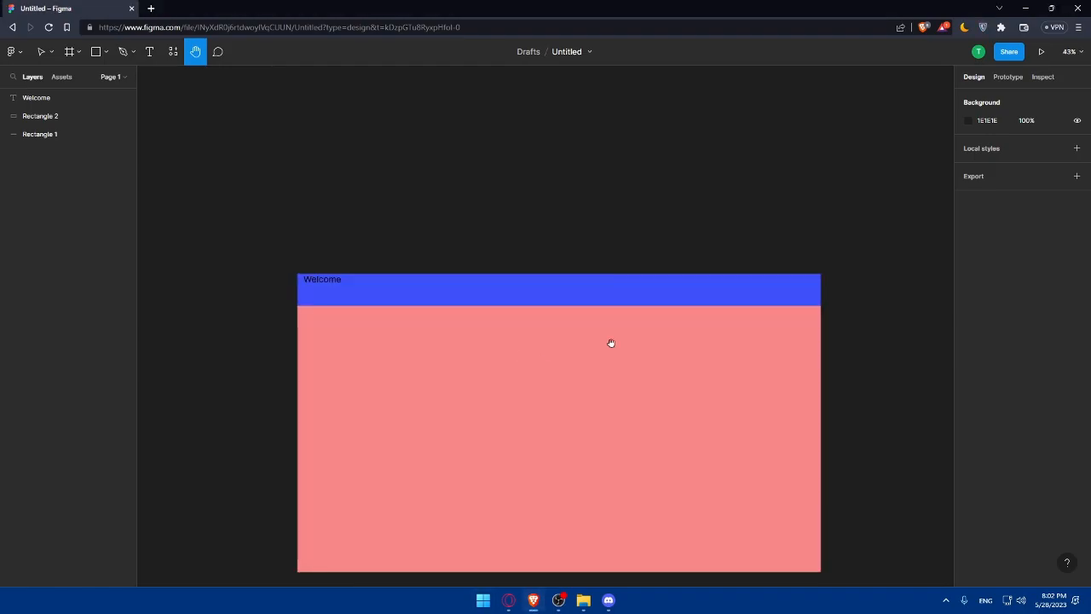
scroll(886, 321, down, 4)
scroll(571, 291, up, 4)
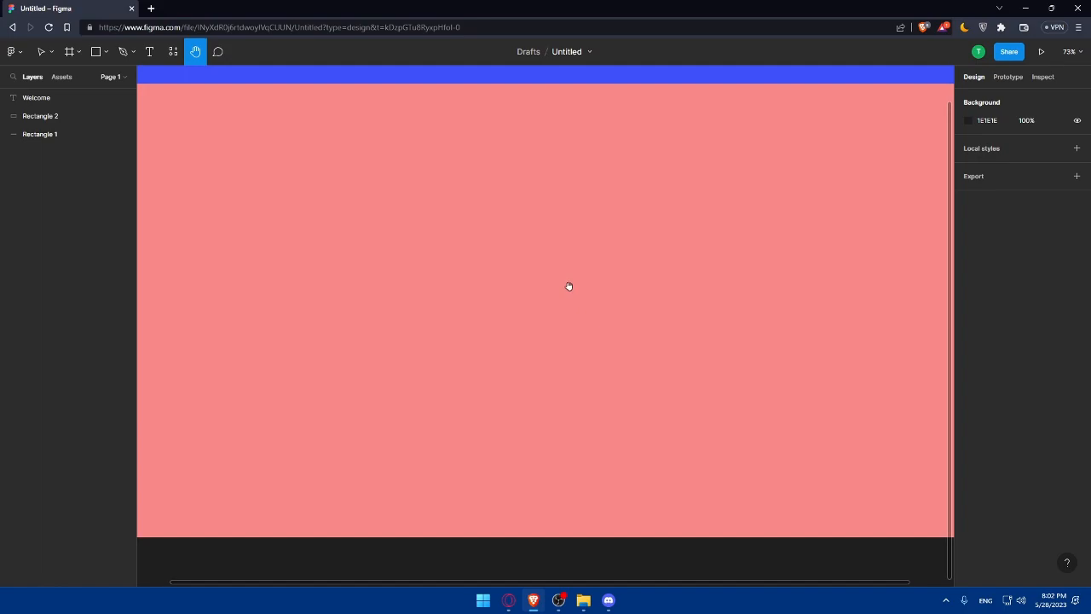
scroll(584, 293, down, 2)
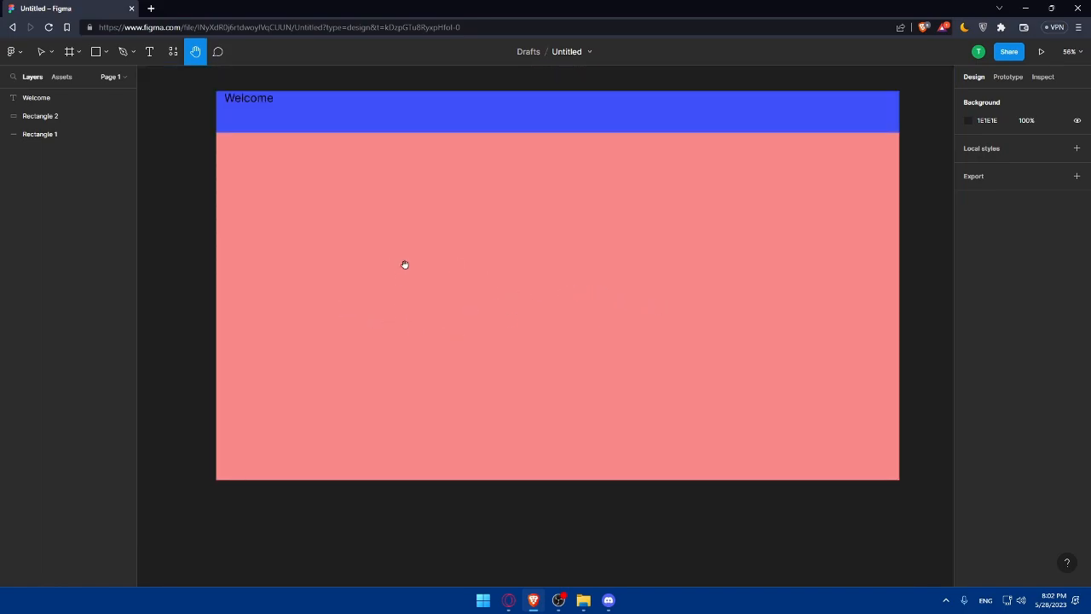
Try placing the image pngfind.com-meme-faces-png-14959.png on the header bar and moving it, and undo both changes
click(106, 52)
click(85, 162)
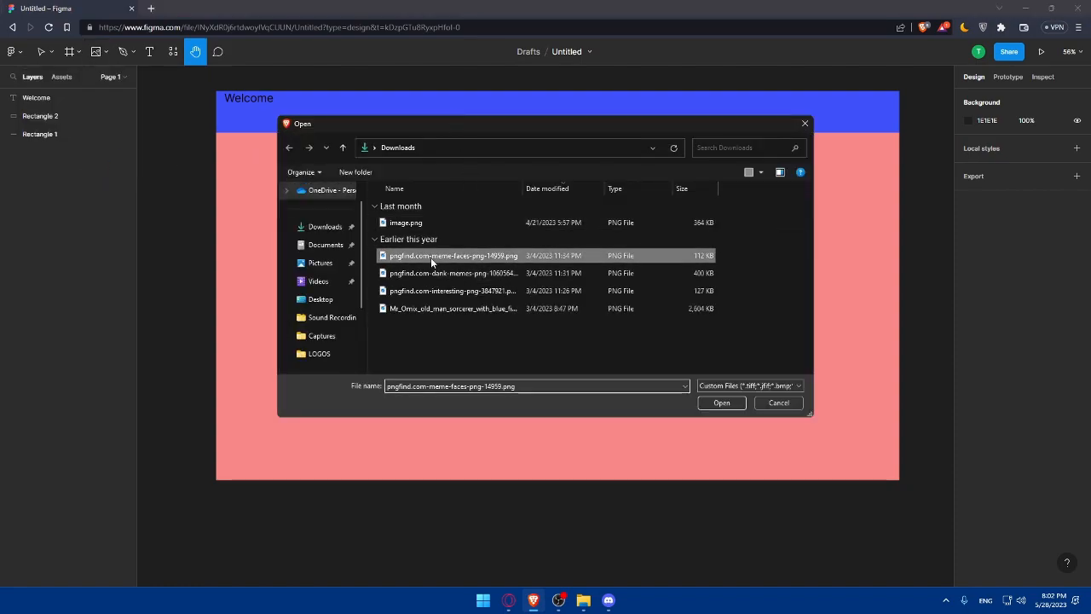
double_click(430, 257)
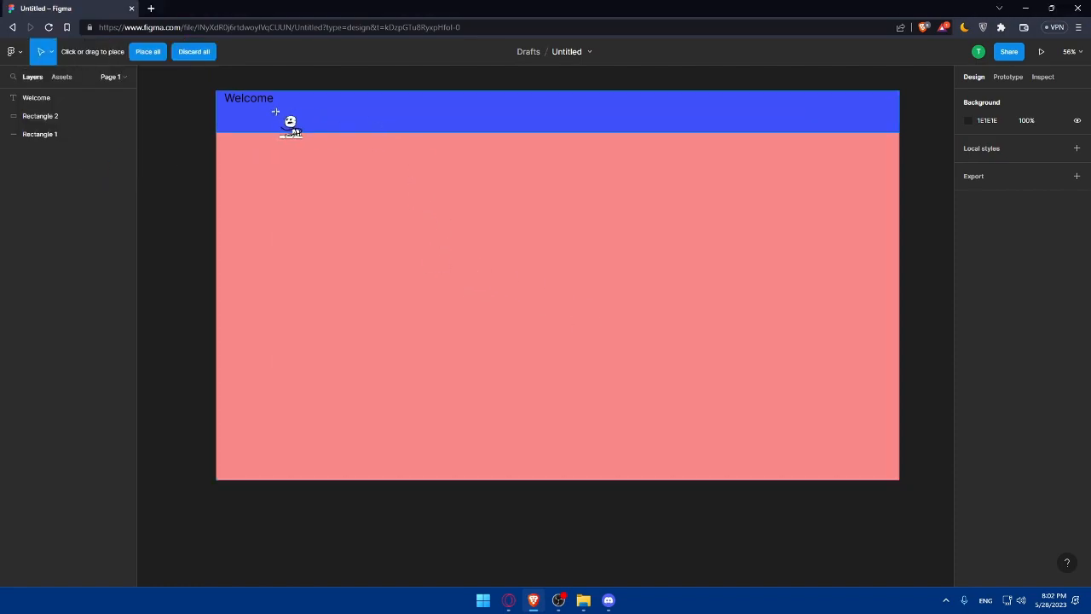
click(859, 94)
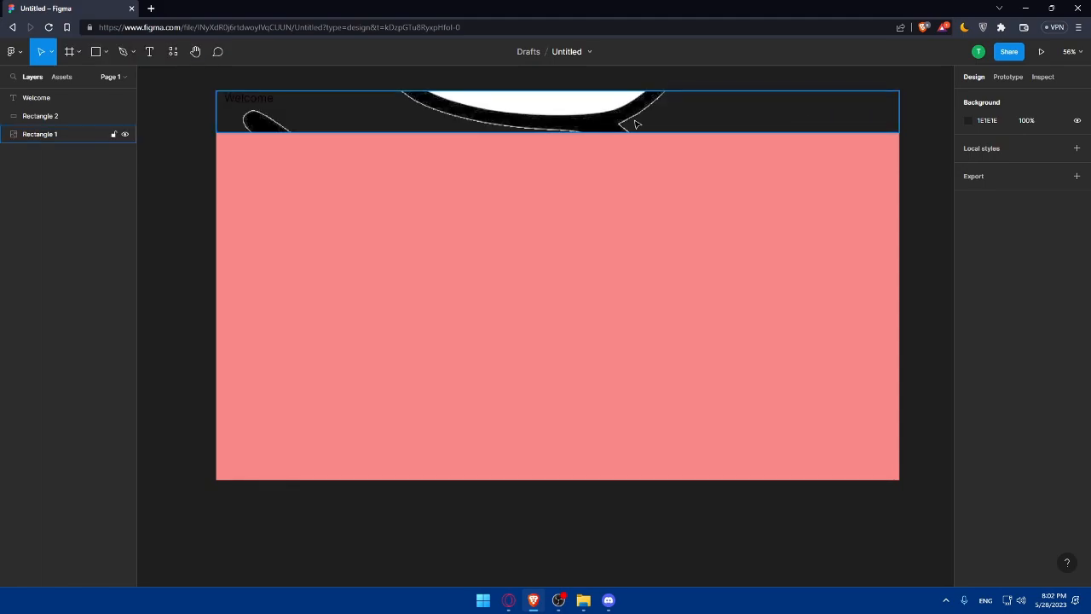
drag(713, 119, 648, 111)
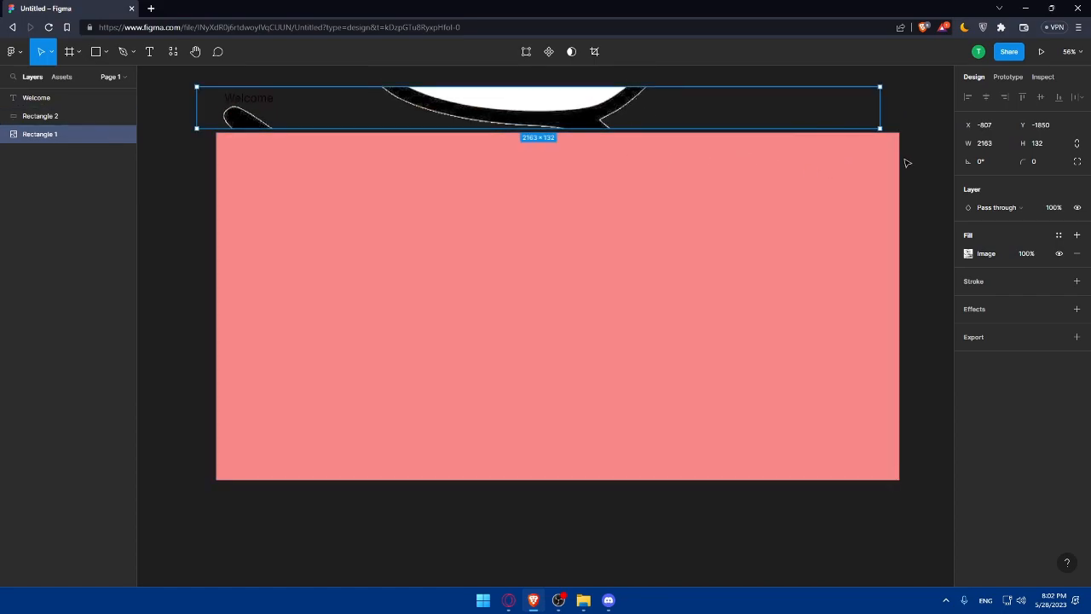
key(ctrl+z)
key(ctrl+z)
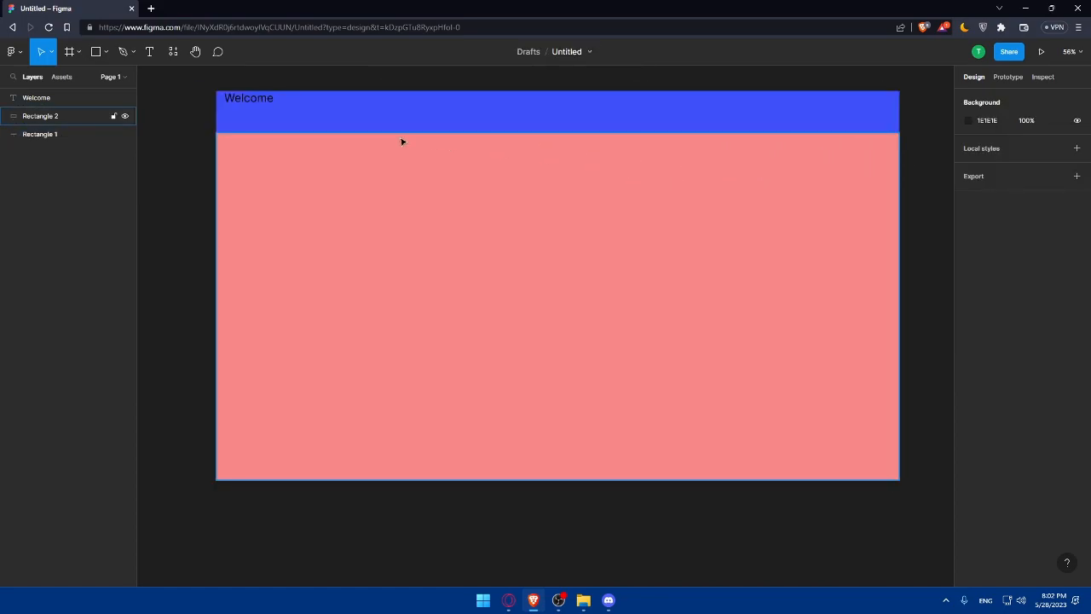
click(107, 53)
click(94, 161)
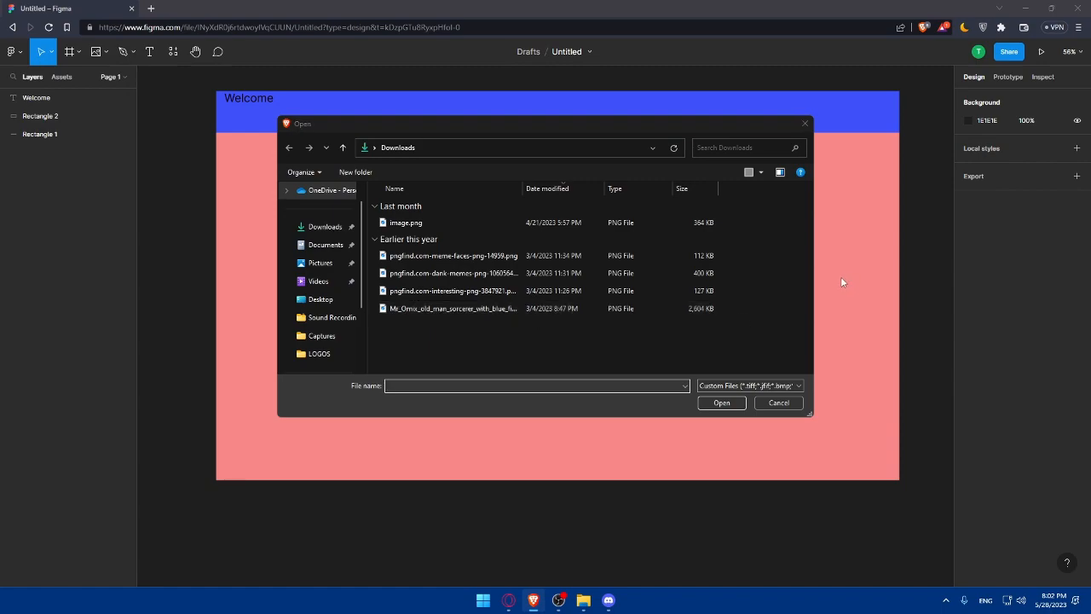
click(805, 124)
click(622, 227)
right_click(491, 255)
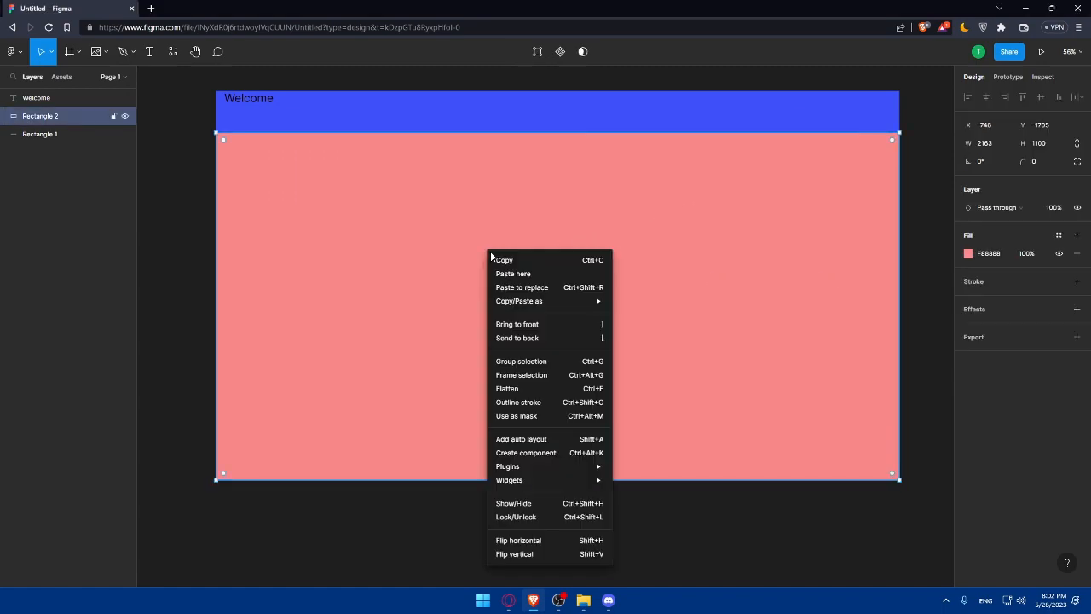
click(415, 298)
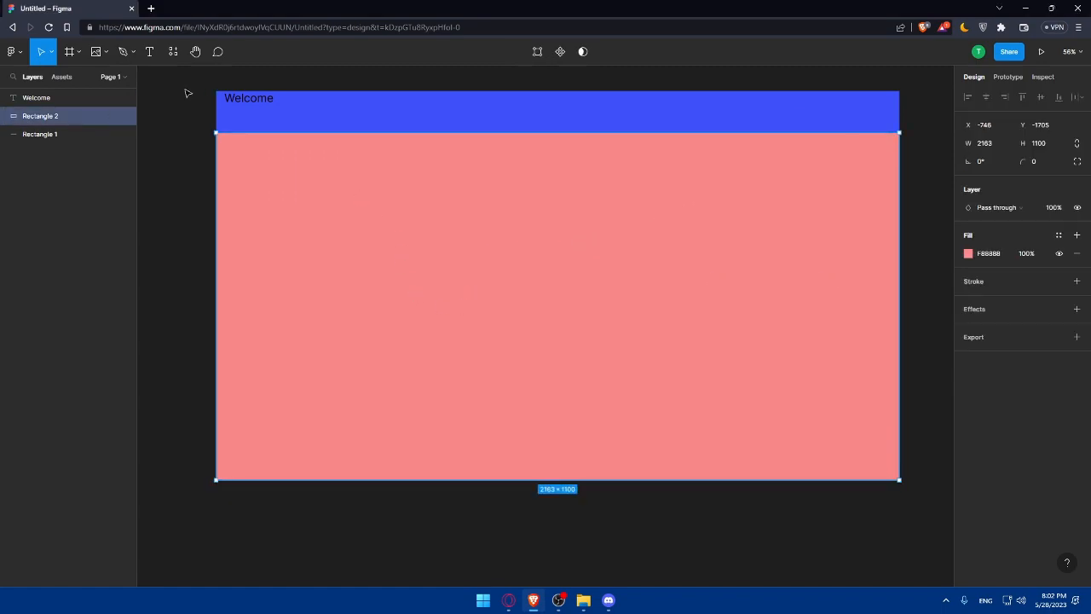
Place the old man sorcerer PNG from Downloads as the fill of the salmon rectangle below the header
click(100, 52)
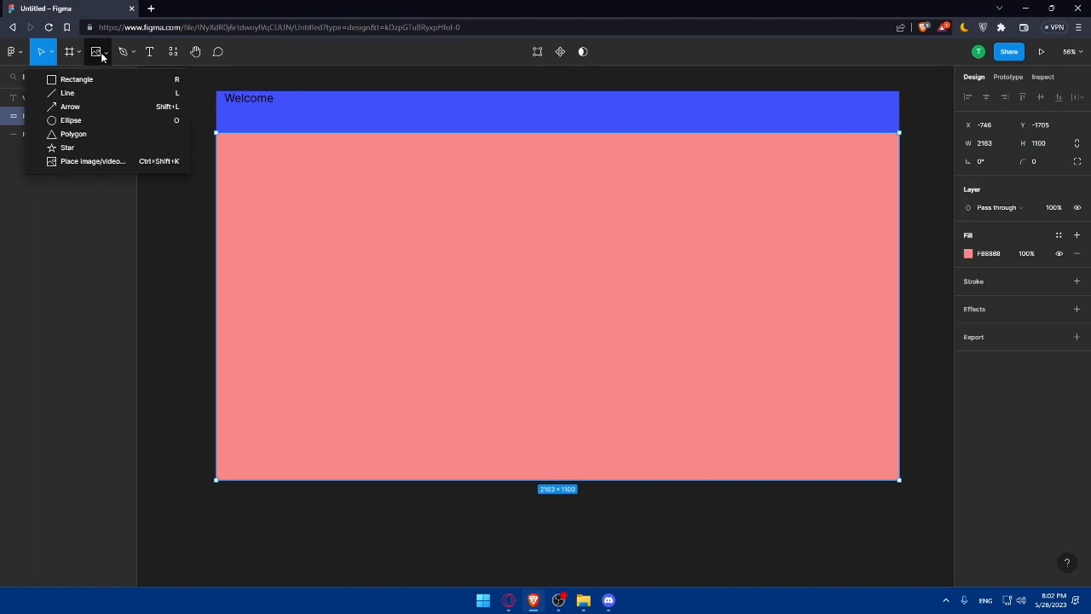
click(76, 161)
double_click(480, 309)
click(502, 335)
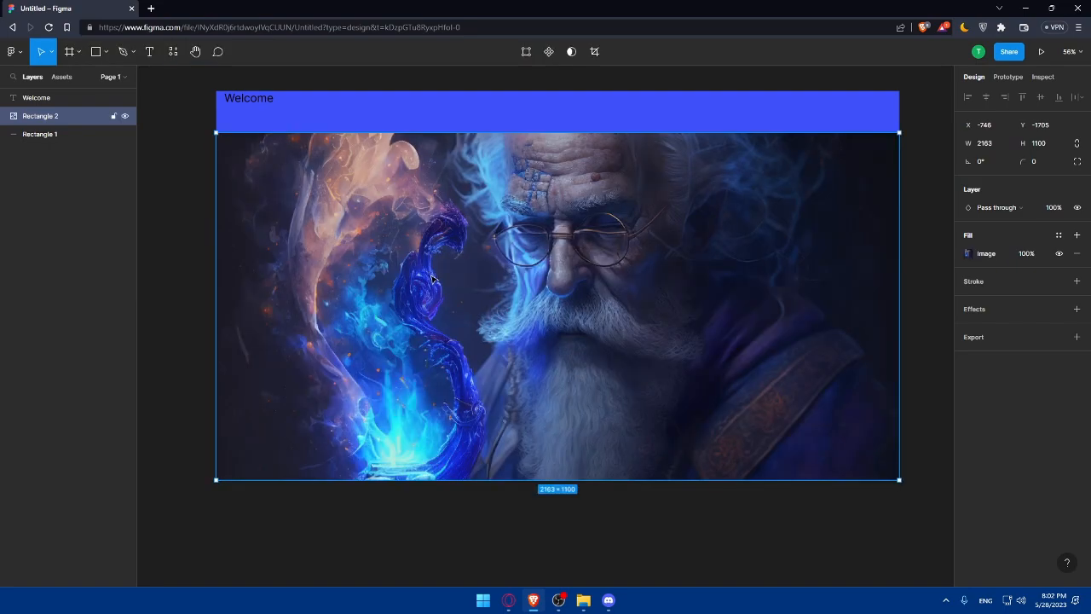
Extend the sorcerer image rectangle downward to about 2163 × 1403 and deselect it
drag(899, 480, 899, 576)
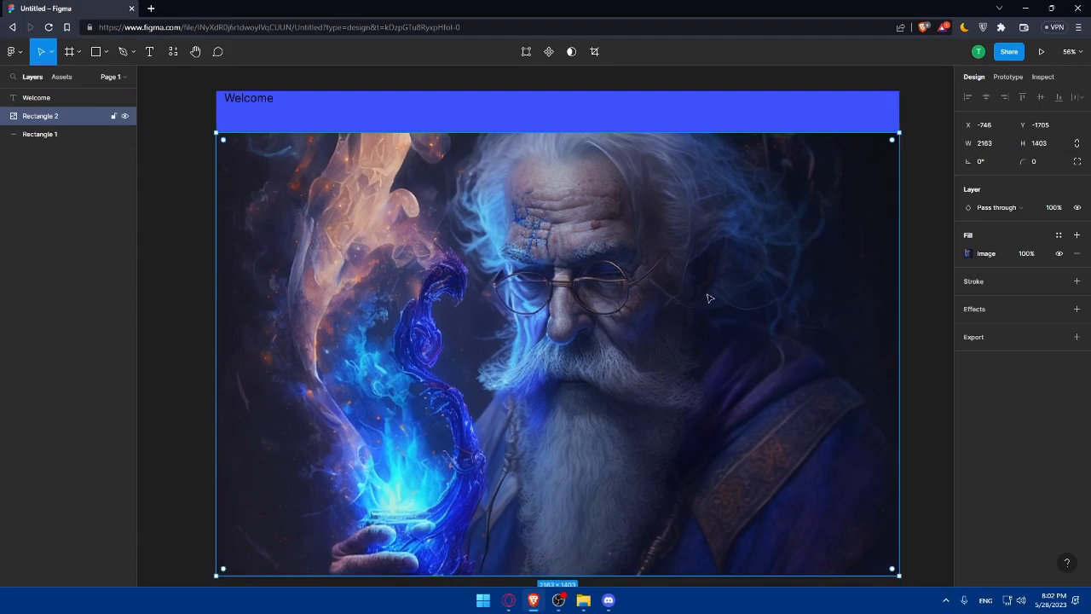
click(134, 297)
click(424, 329)
click(57, 165)
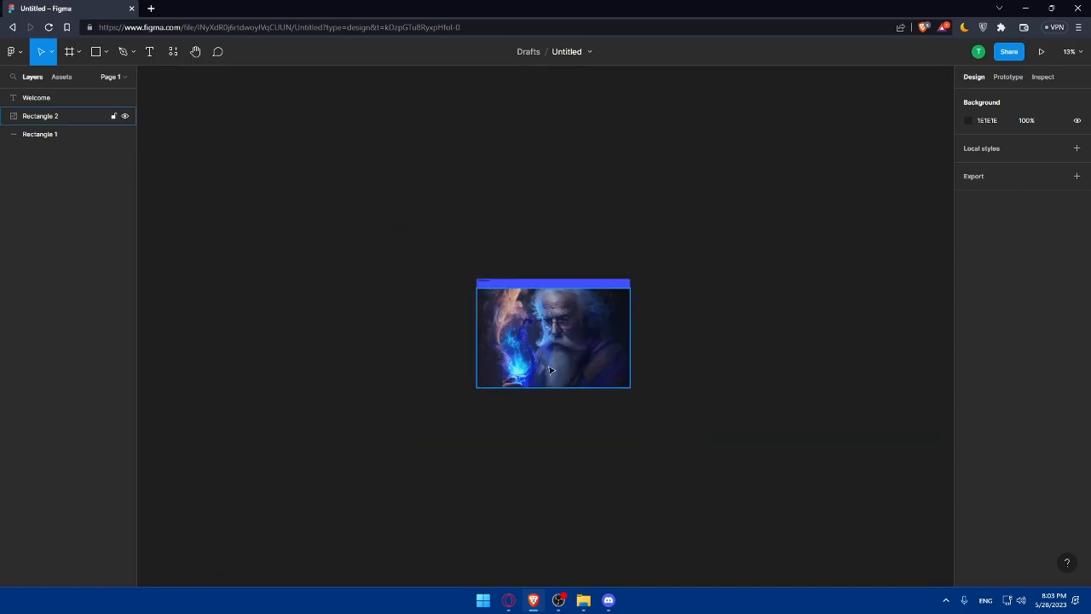
Rename the design file to "Test"
scroll(547, 365, up, 1)
scroll(547, 350, up, 3)
click(567, 52)
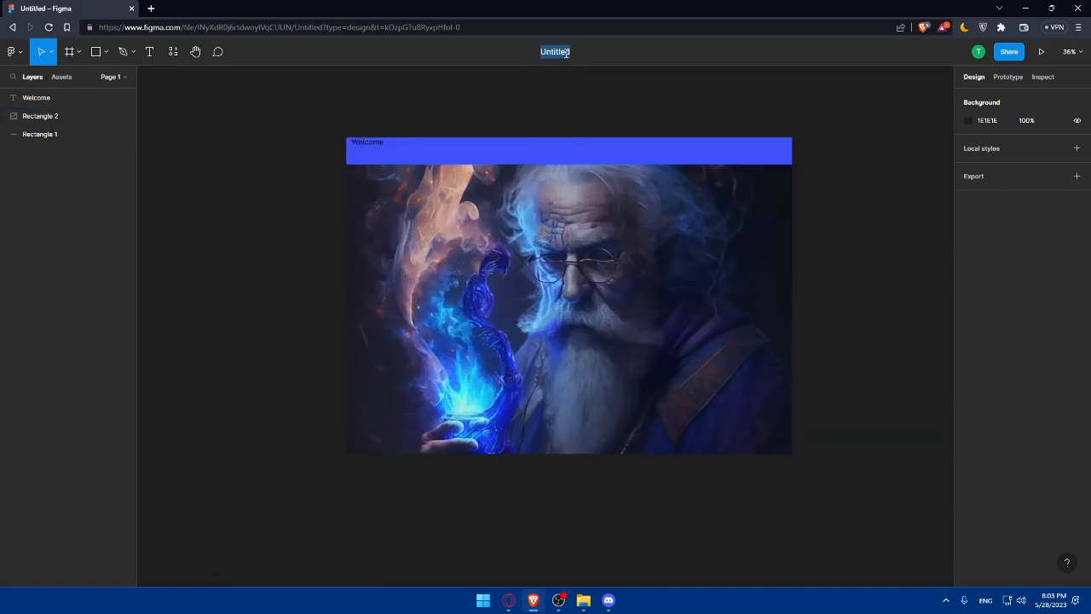
text(Test)
key(Return)
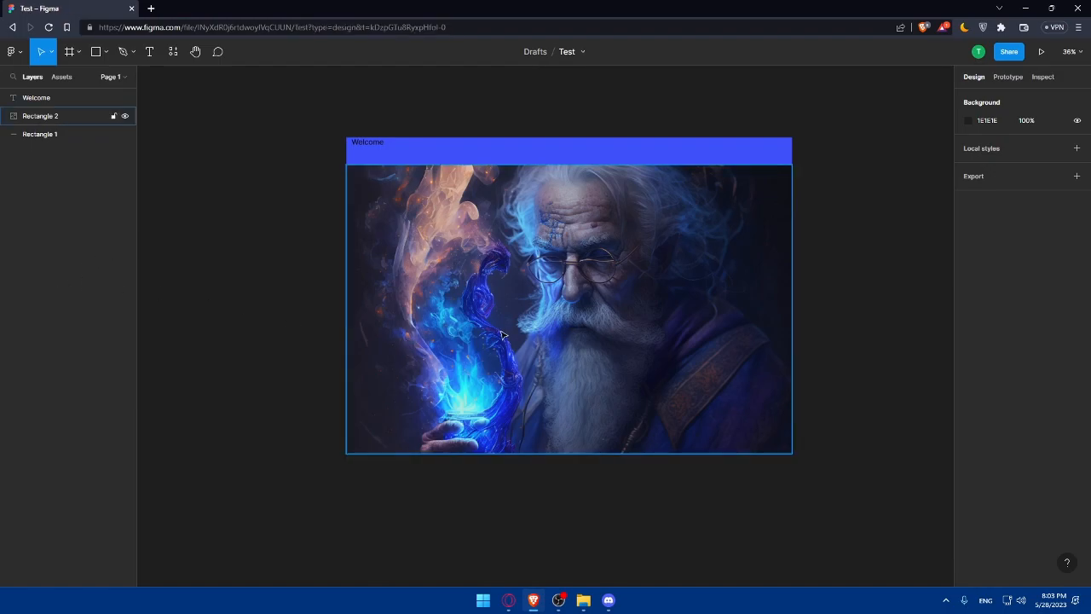
scroll(503, 335, up, 2)
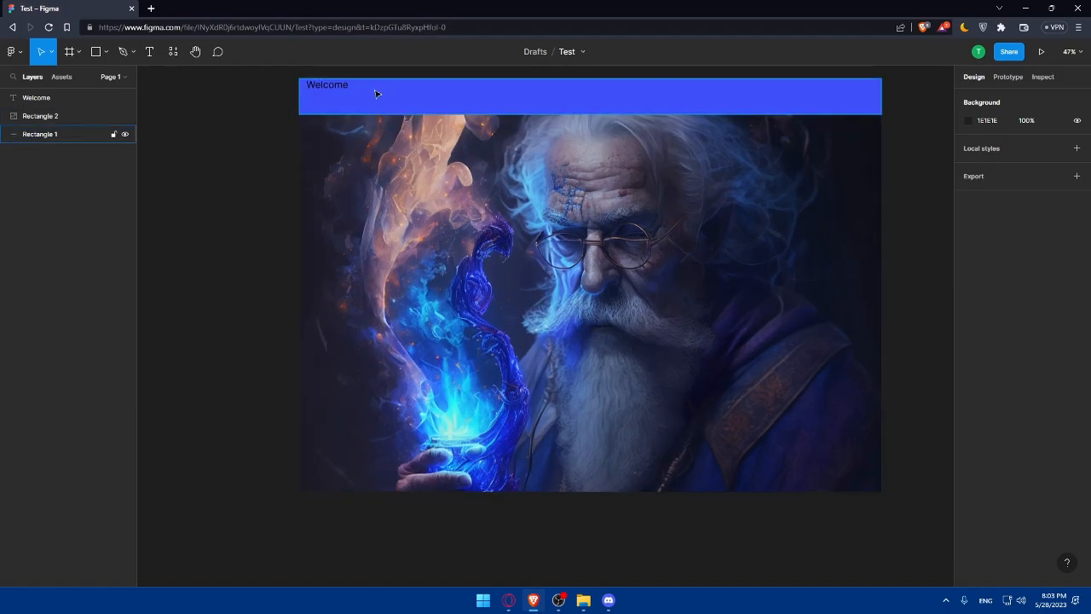
drag(662, 190, 651, 196)
key(ctrl+z)
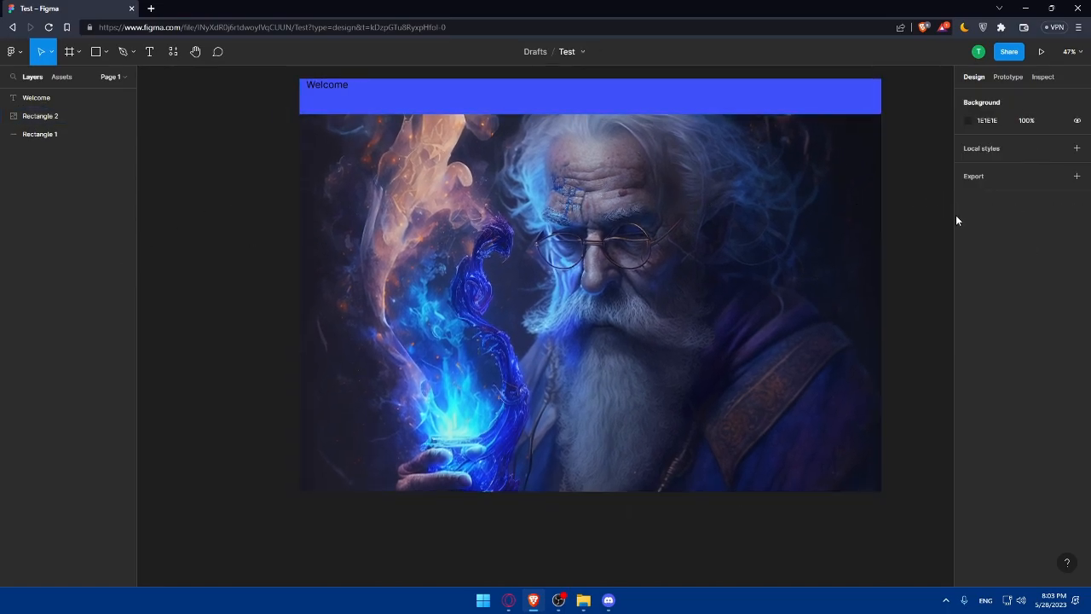
Draw a freehand white signature scribble about 143 × 79 near the right end of the blue header with the Pencil tool
click(201, 54)
drag(901, 151, 864, 156)
click(124, 53)
click(134, 52)
click(110, 91)
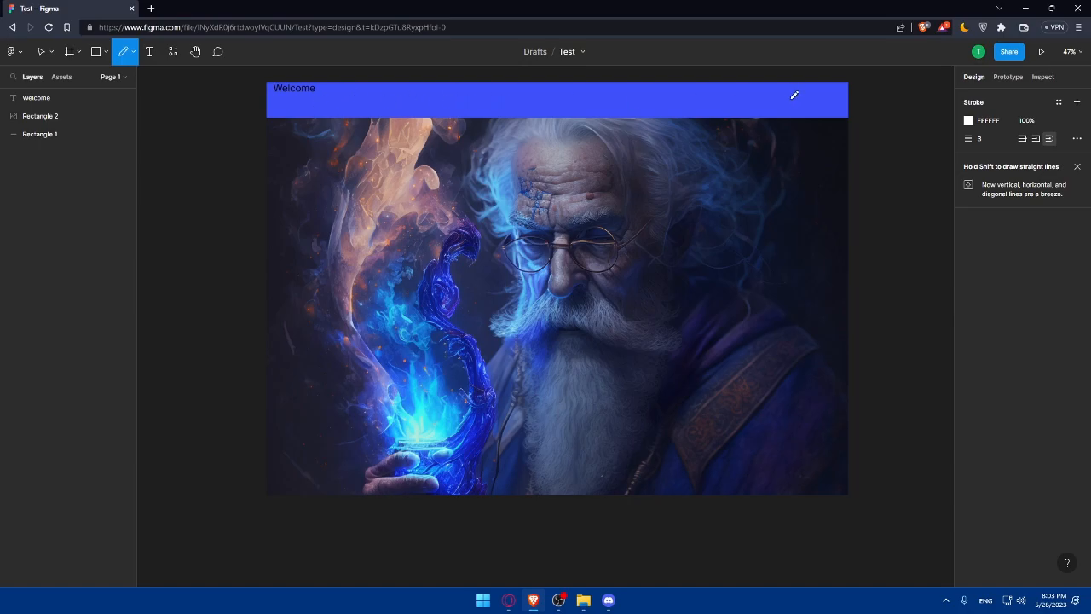
mouse_move(801, 95)
mouse_down()
mouse_move(835, 95)
mouse_move(825, 98)
mouse_move(840, 109)
mouse_up()
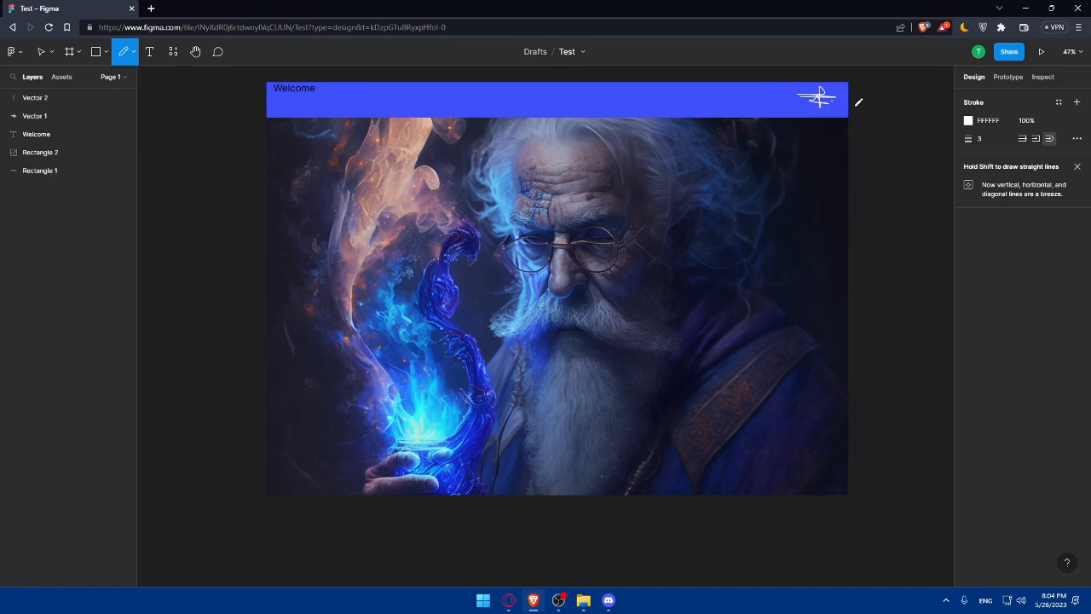
Recolor the signature strokes, setting the main scribble's stroke to 1C0303 and the small dot's stroke to 000000
click(41, 115)
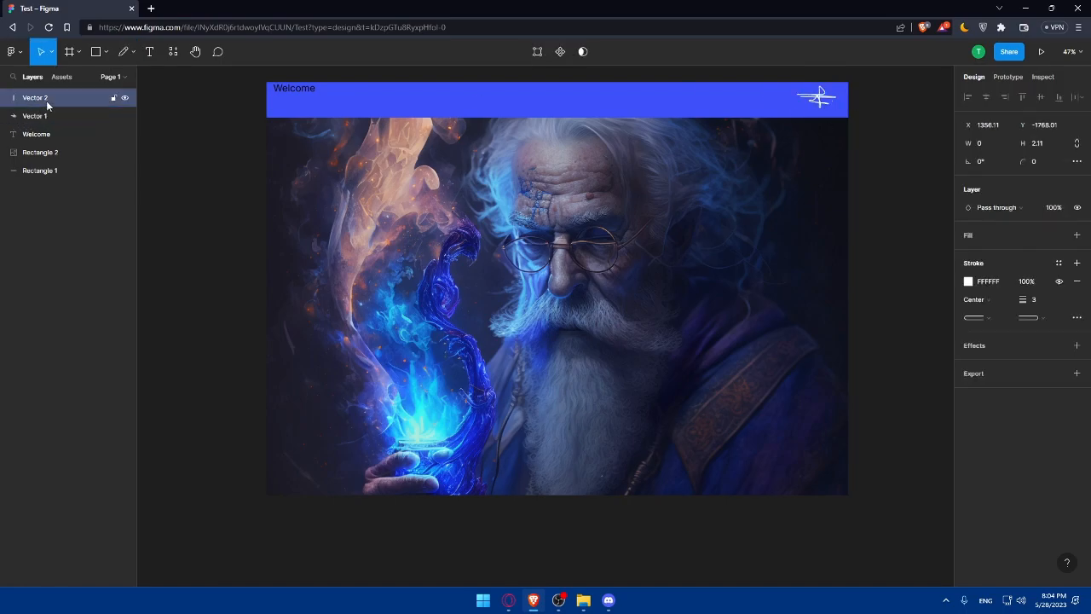
click(968, 282)
click(941, 419)
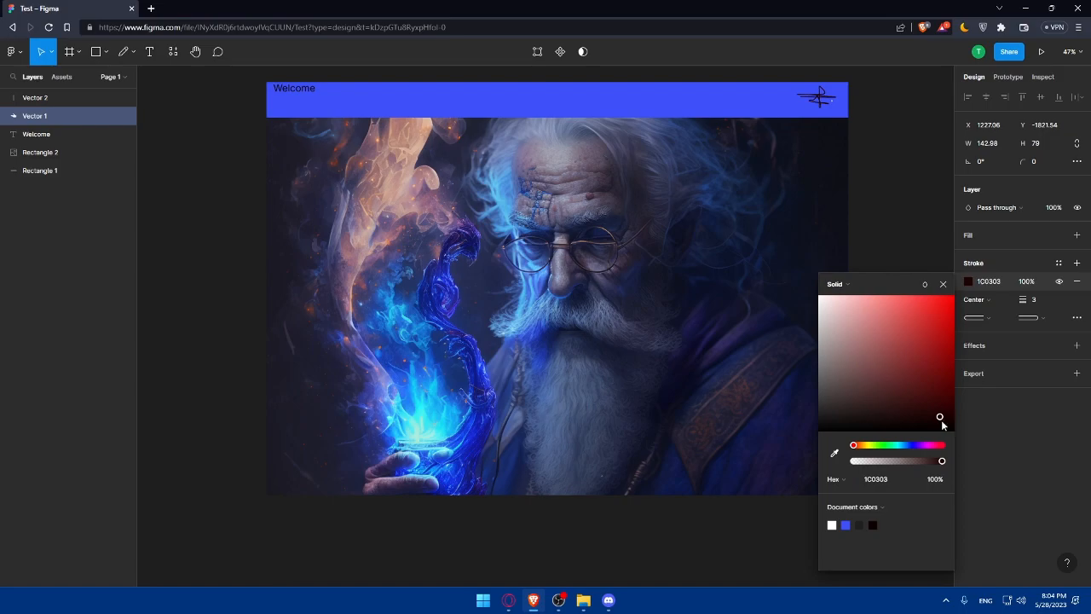
click(87, 100)
click(972, 281)
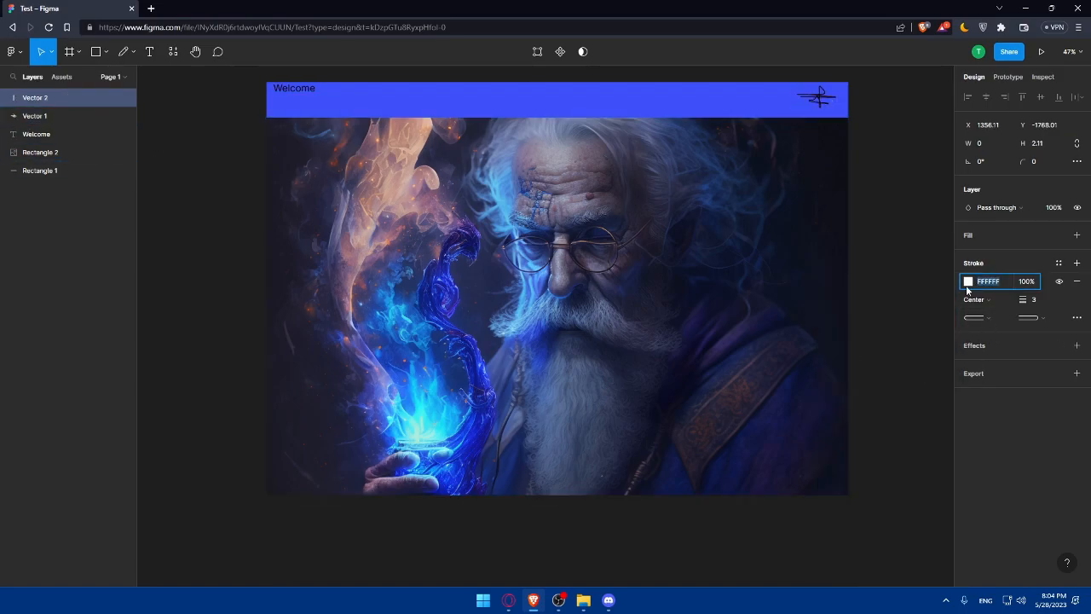
drag(946, 409, 948, 431)
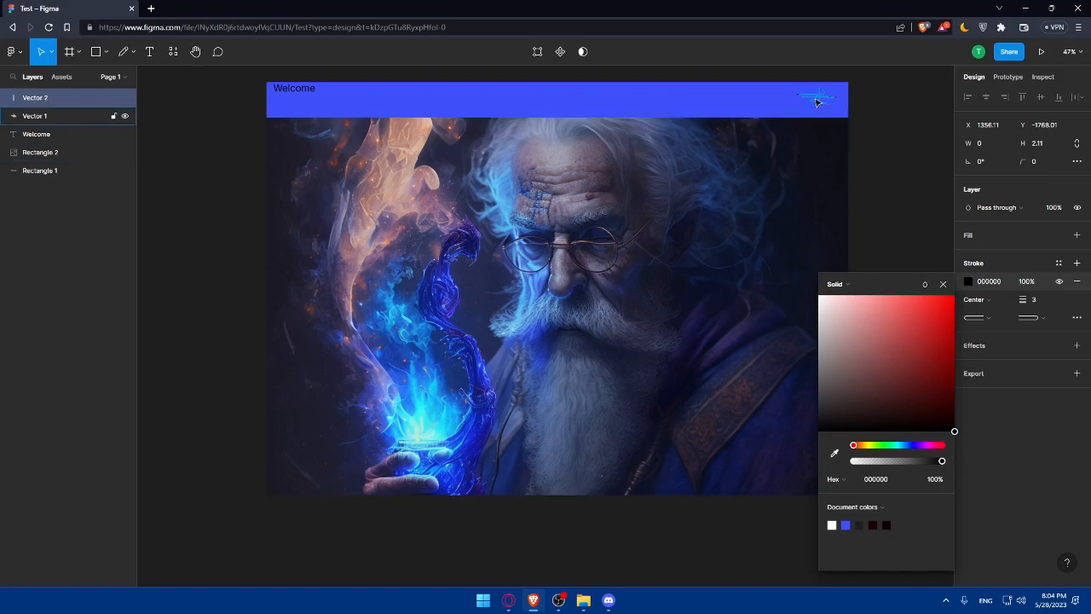
click(98, 247)
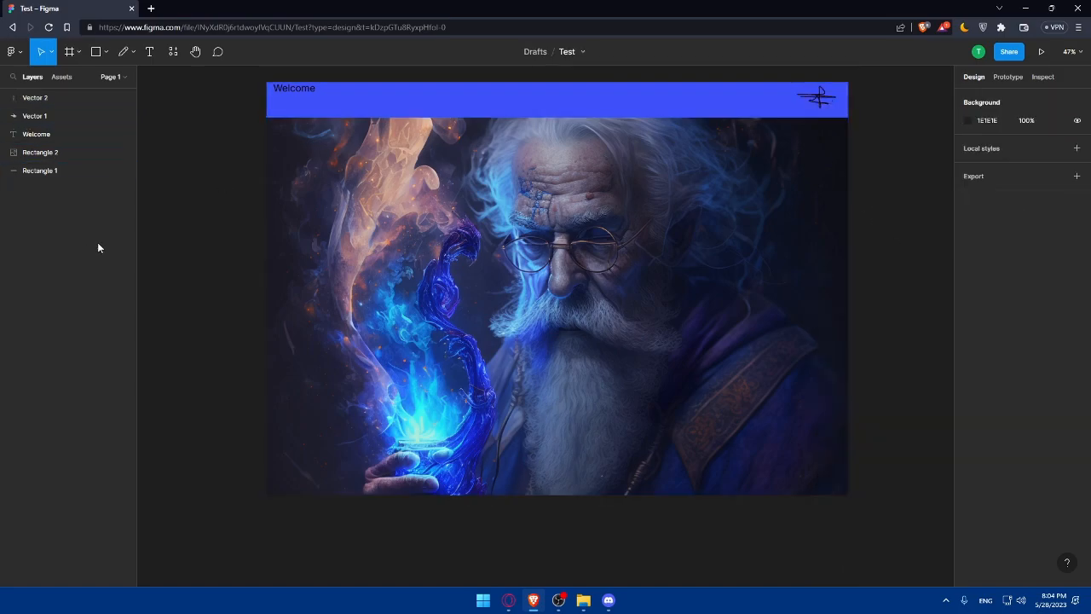
Try drawing a section about 199 × 163 over the sorcerer image and converting it to a frame, and undo it
click(77, 52)
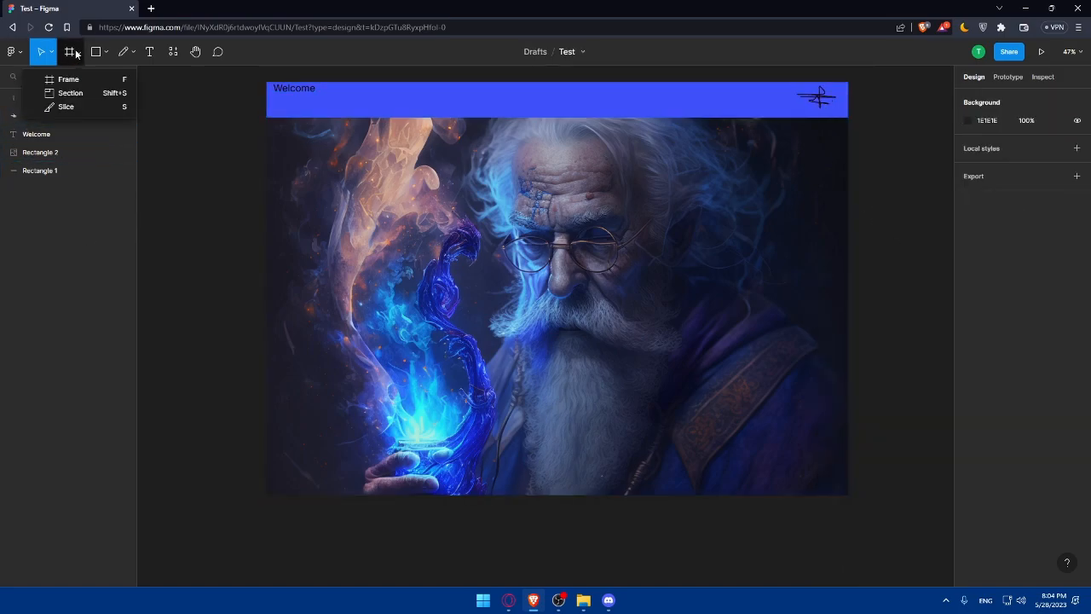
click(86, 93)
click(384, 178)
drag(384, 178, 424, 185)
drag(487, 252, 389, 150)
right_click(376, 142)
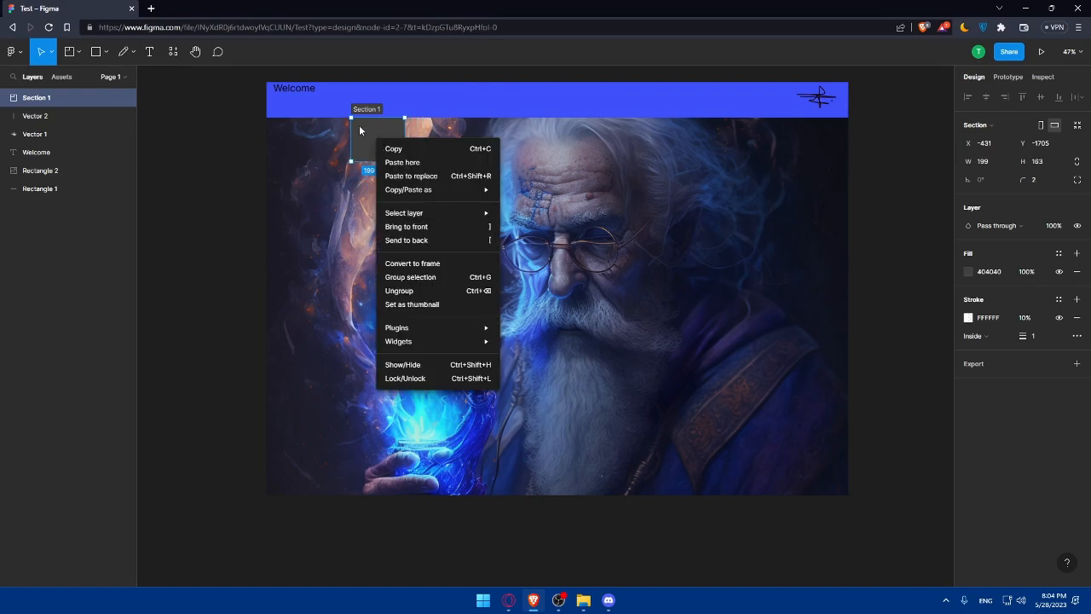
click(438, 264)
key(ctrl+z)
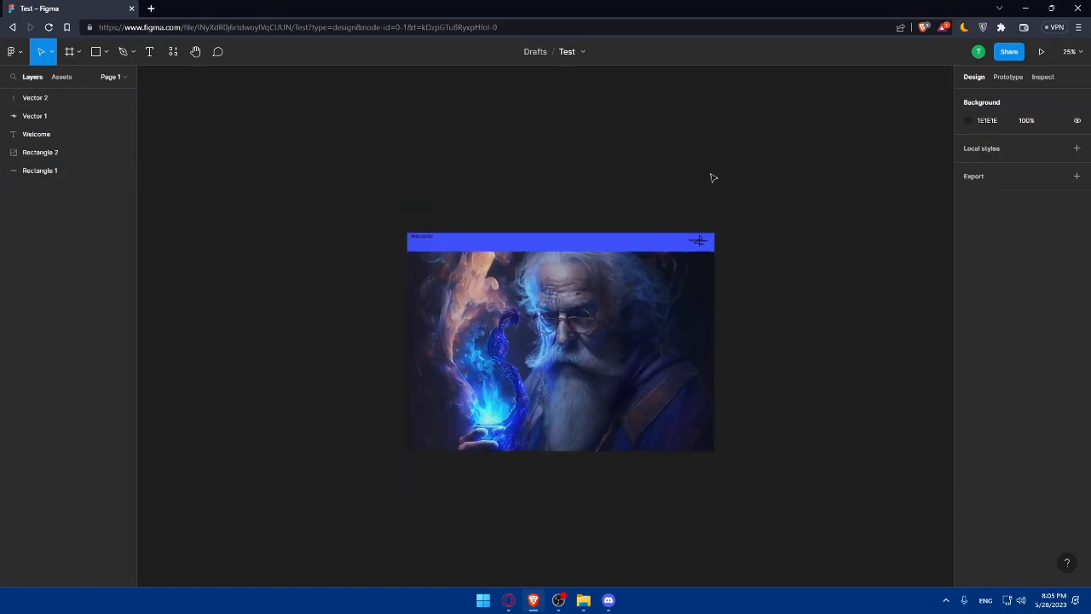
Place the image pngfind.com-interesting-png-3847921 from Downloads, scaled to the header's height, at the left end of the blue header
click(1069, 51)
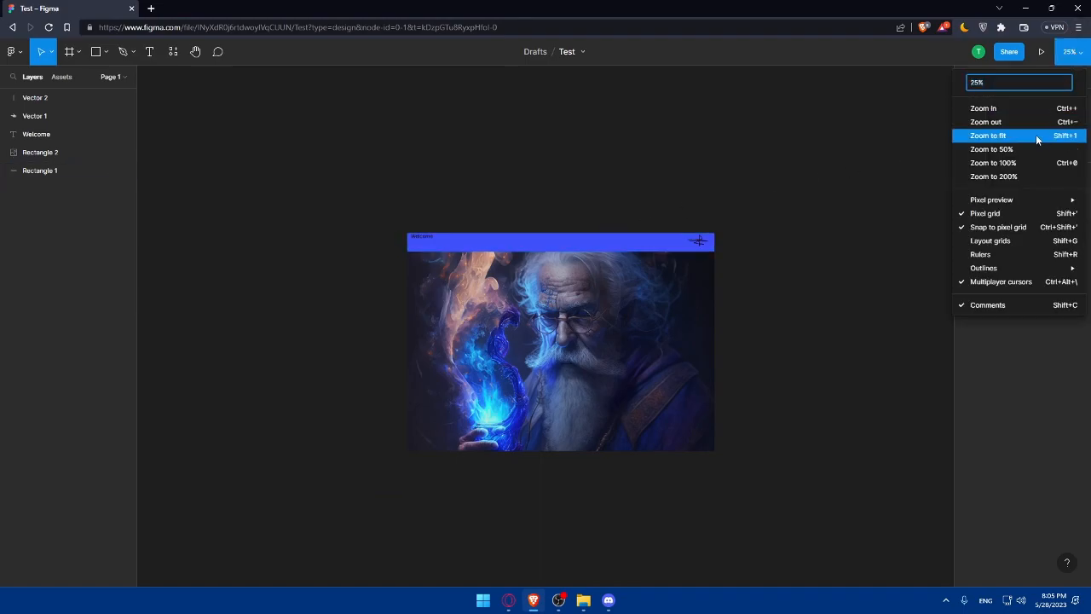
click(1035, 135)
click(105, 52)
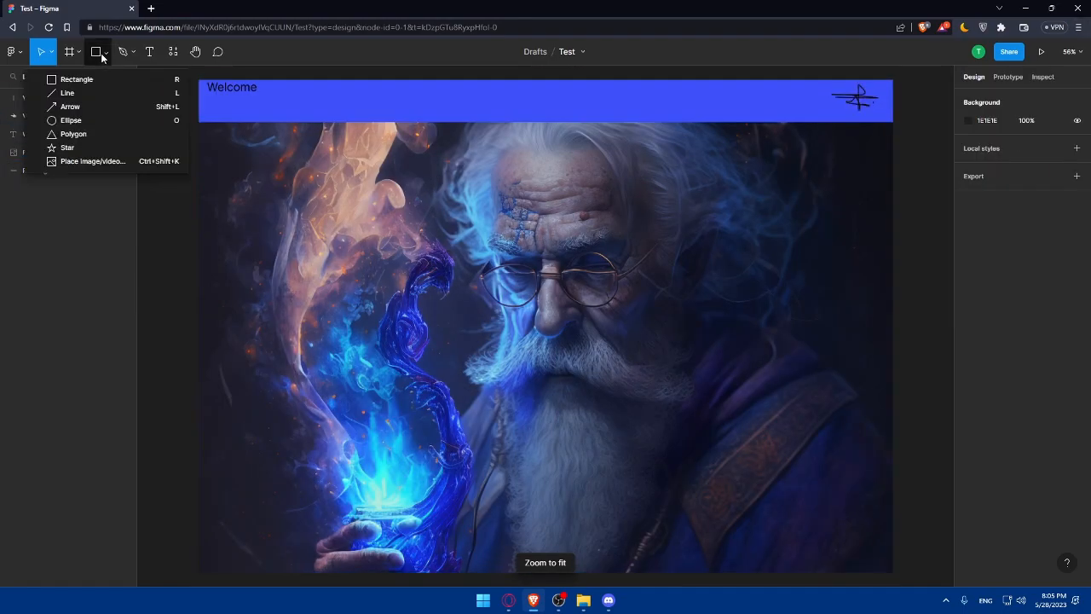
click(98, 156)
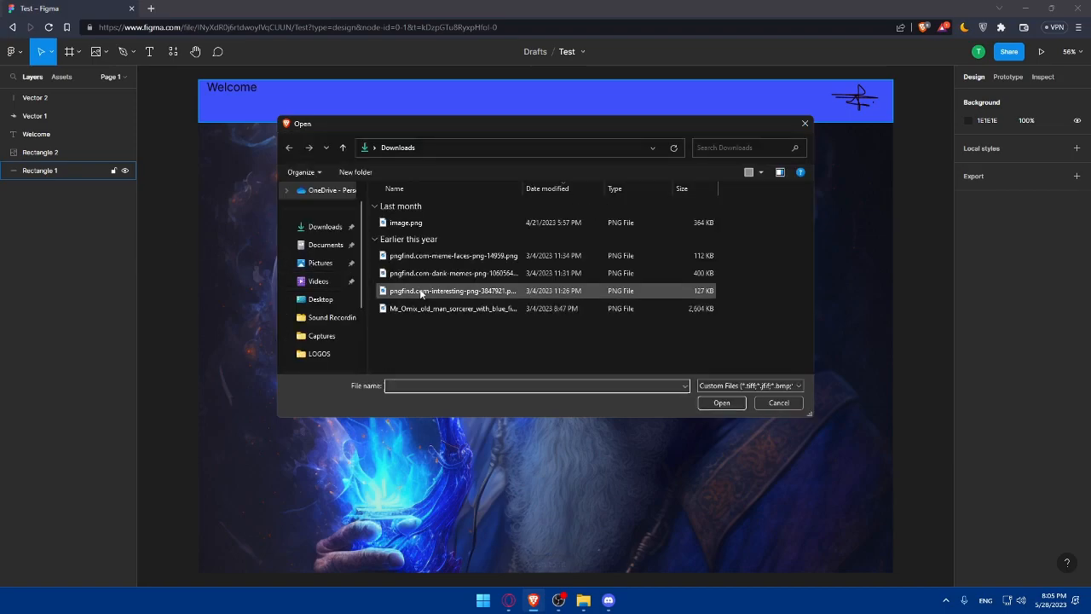
double_click(436, 290)
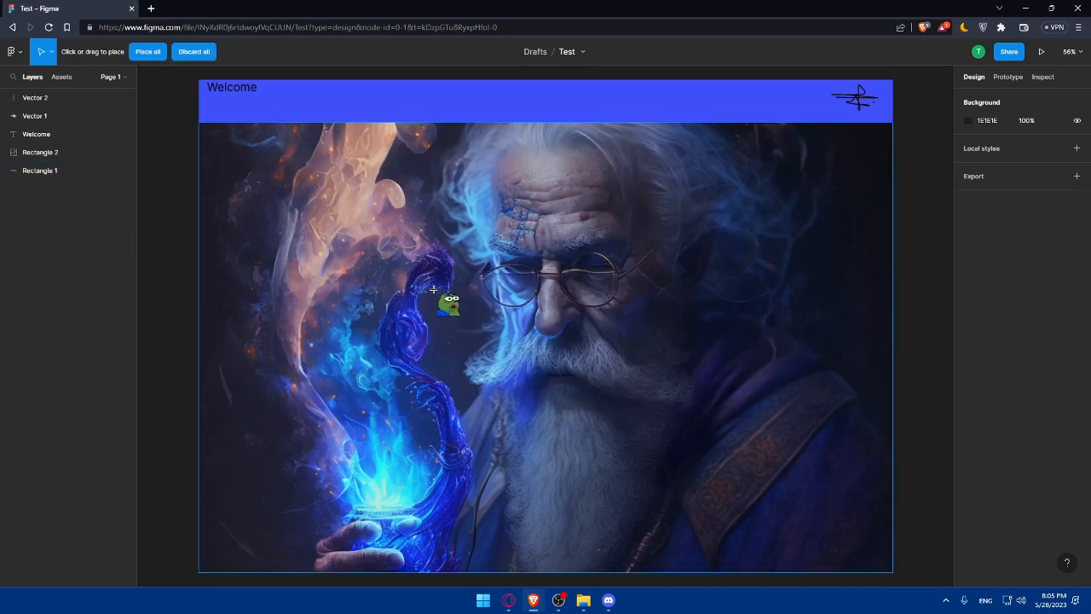
click(160, 257)
drag(289, 380, 371, 129)
drag(346, 116, 245, 124)
click(165, 188)
Enlarge the Welcome text box to about 662 × 271, set its font size to 96 and move the text toward the header's center
click(352, 103)
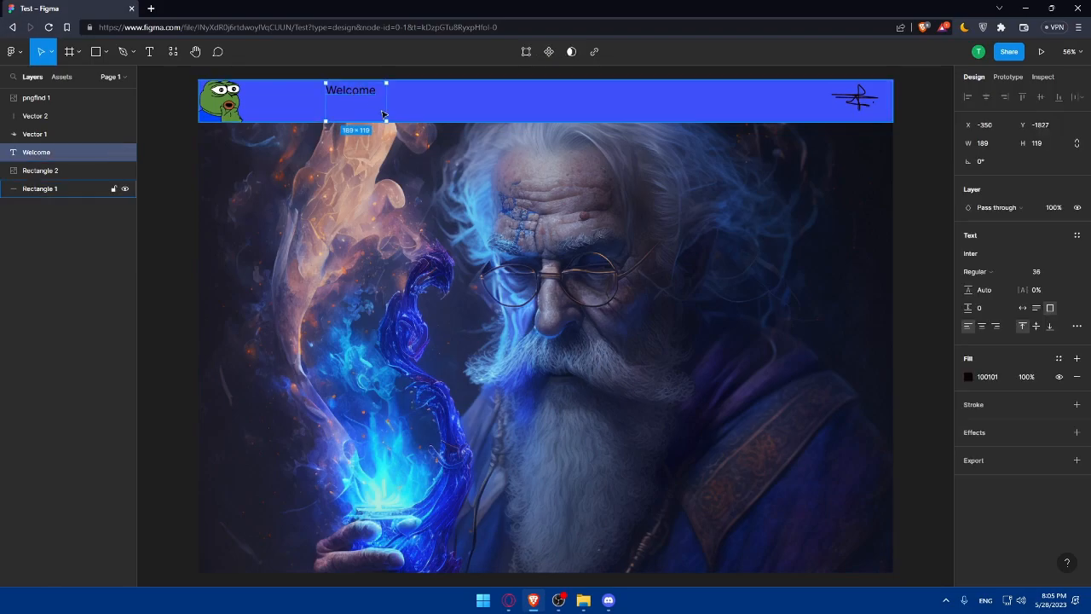
drag(389, 103, 538, 169)
click(1040, 271)
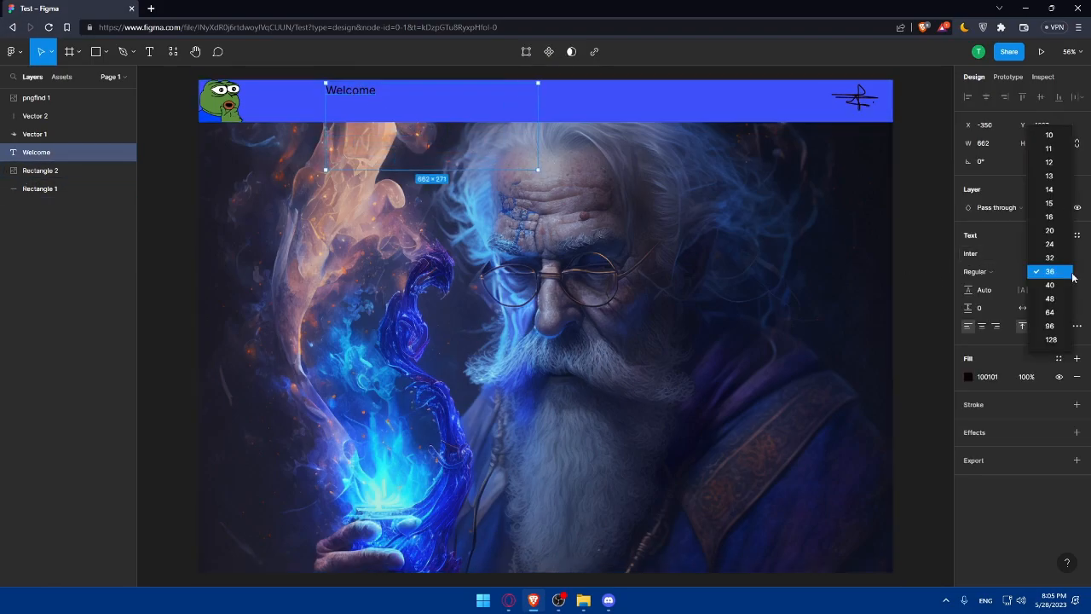
click(1052, 329)
drag(416, 107, 558, 103)
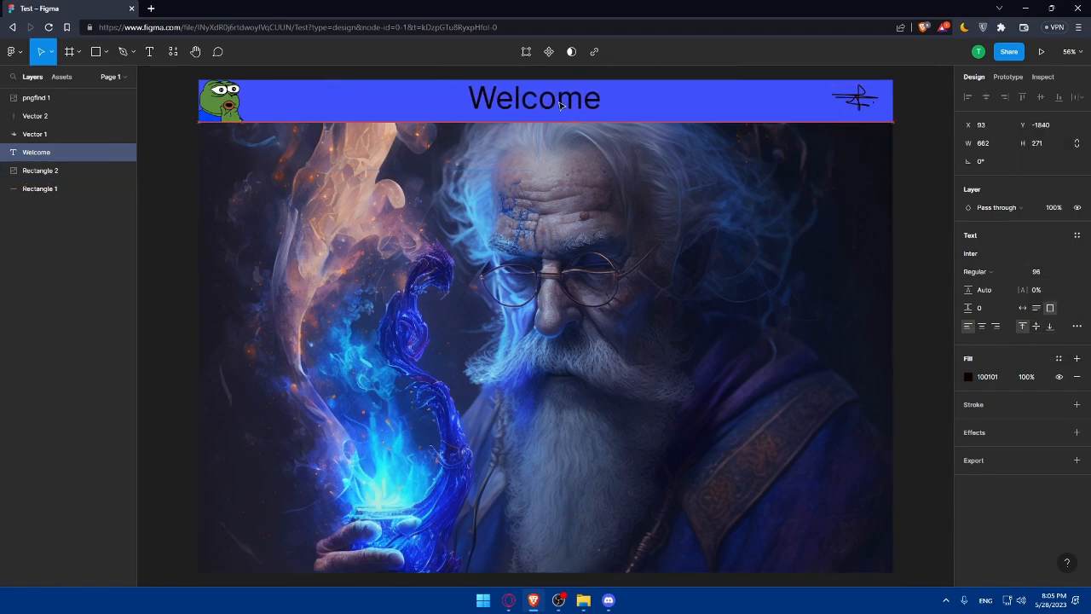
Set the Welcome text's font size to 128 and recenter it in the header at about X 17, Y -1856
click(1066, 271)
click(1055, 286)
drag(569, 107, 545, 101)
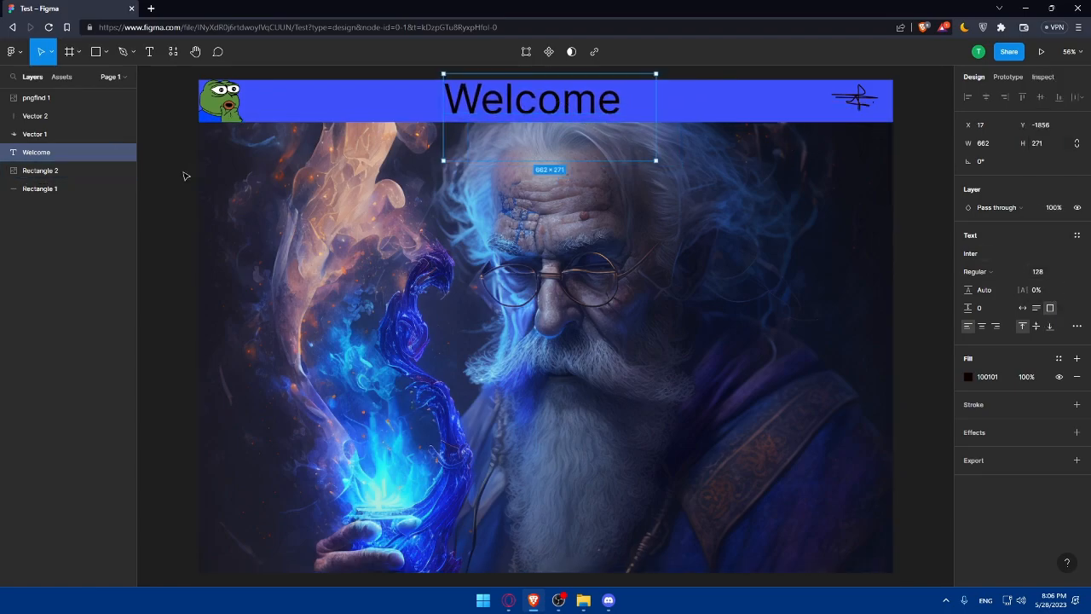
click(85, 262)
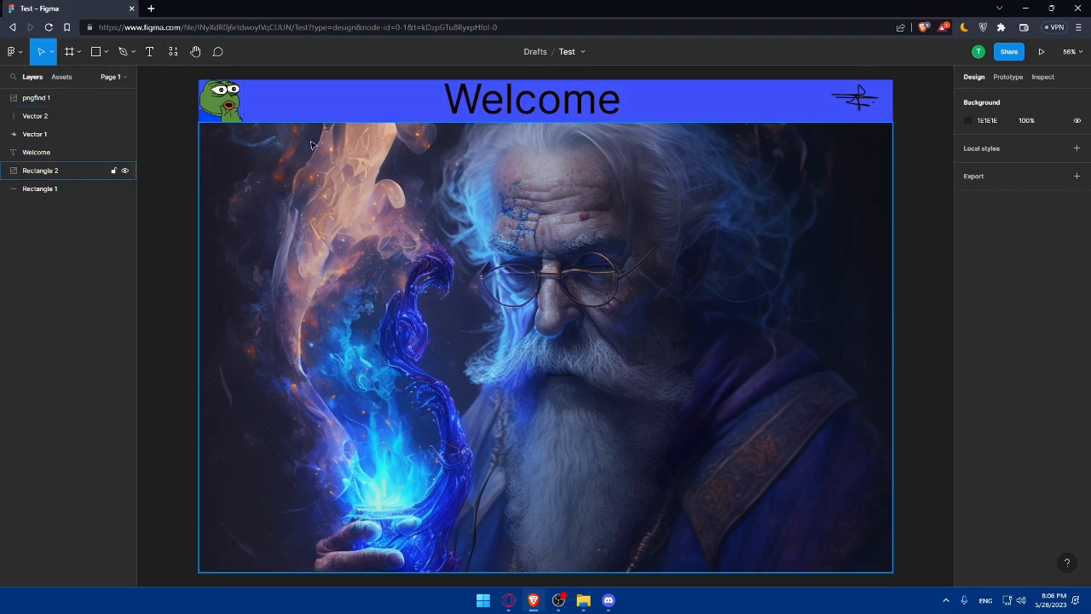
Add the community widget "Button - Open Links, Navigate Design" to the header, to the right of the Welcome text
click(173, 51)
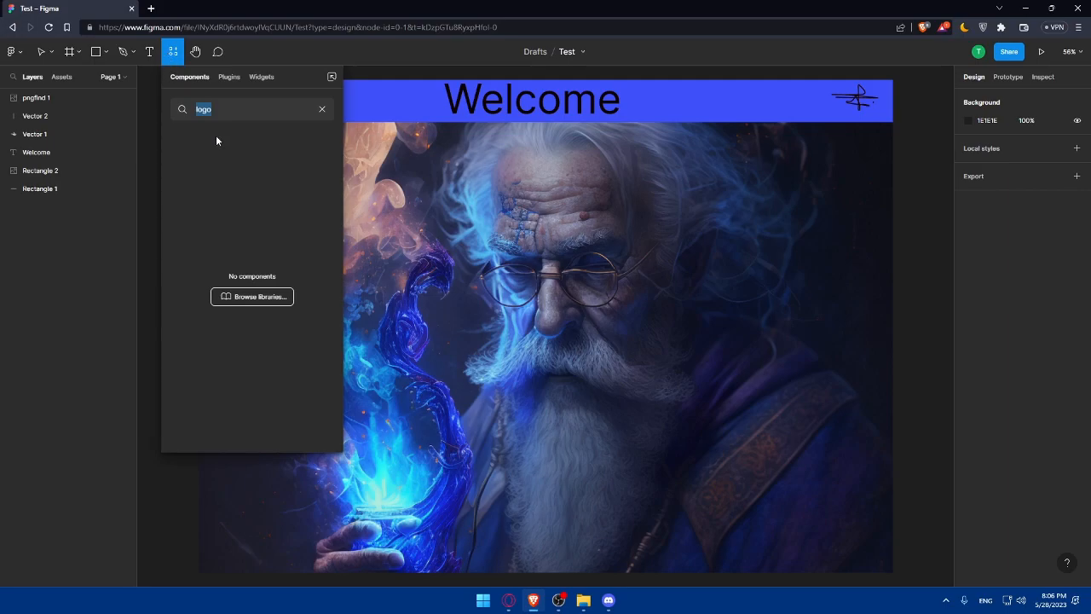
click(259, 78)
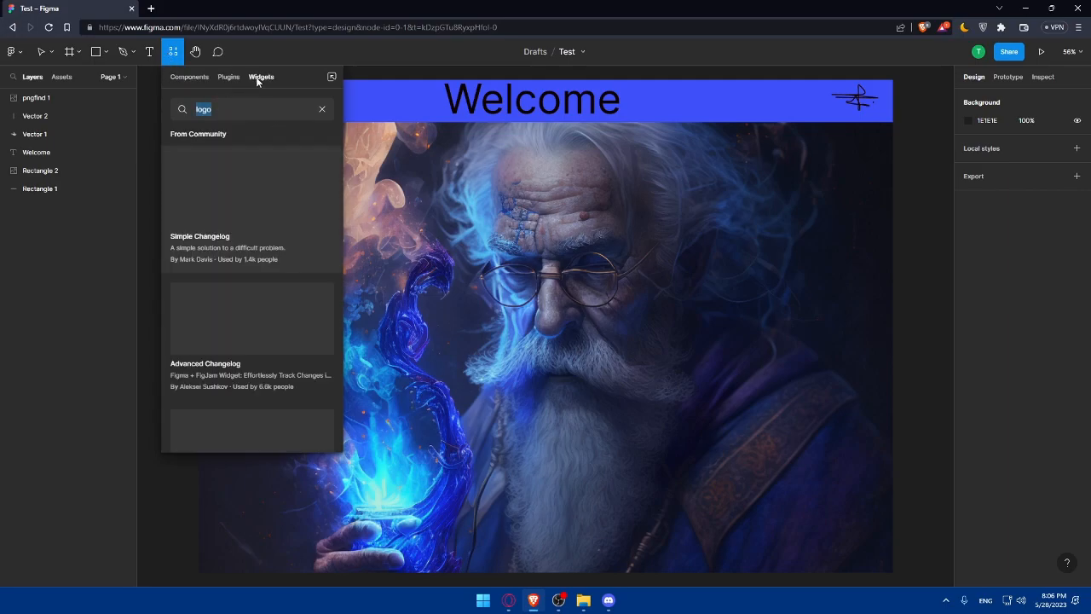
click(322, 109)
click(252, 173)
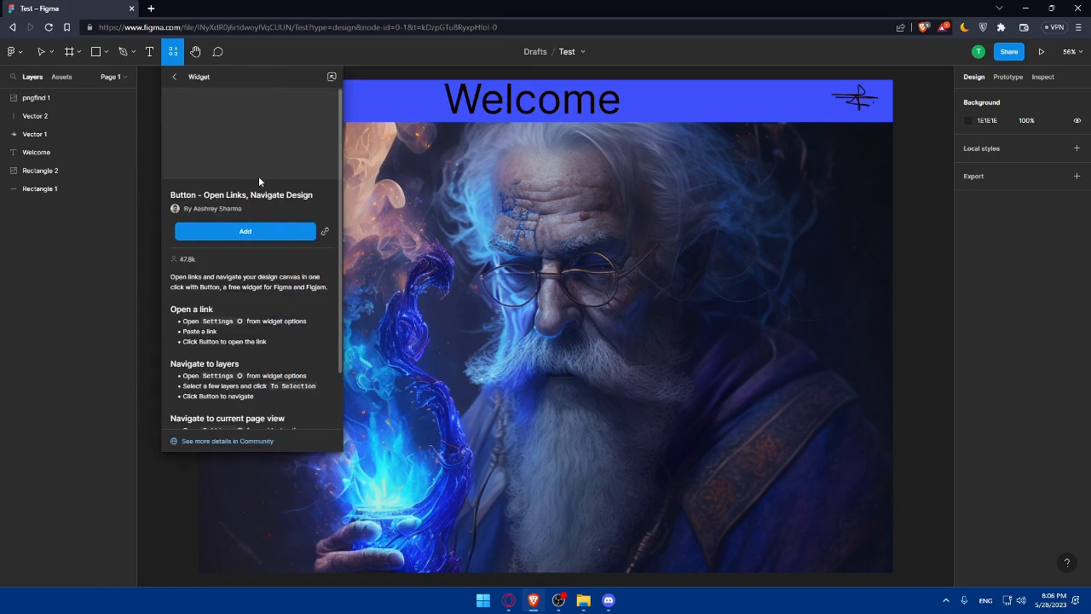
click(252, 230)
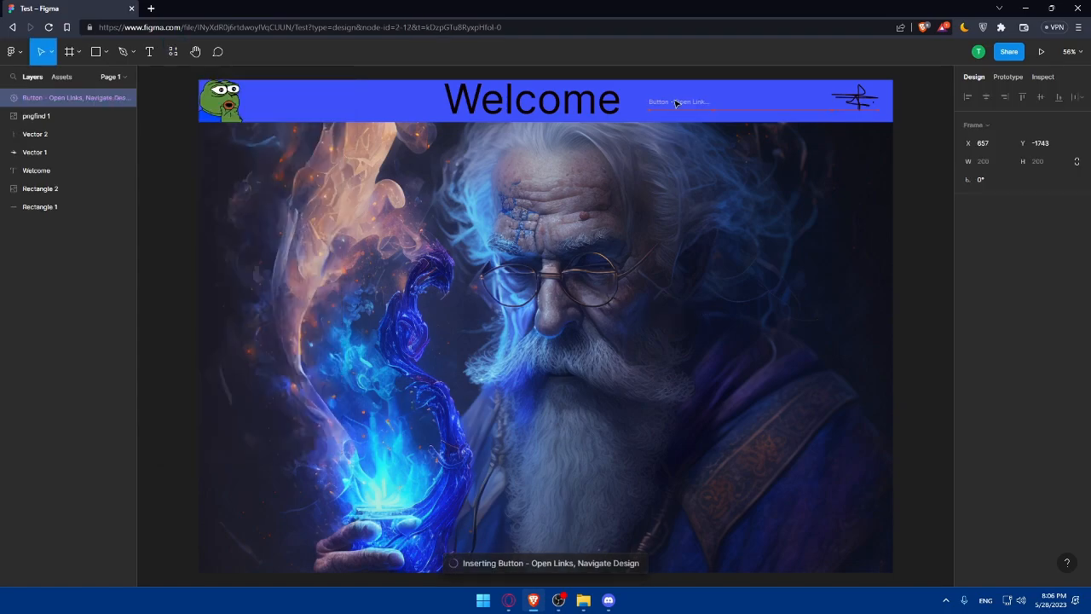
click(754, 122)
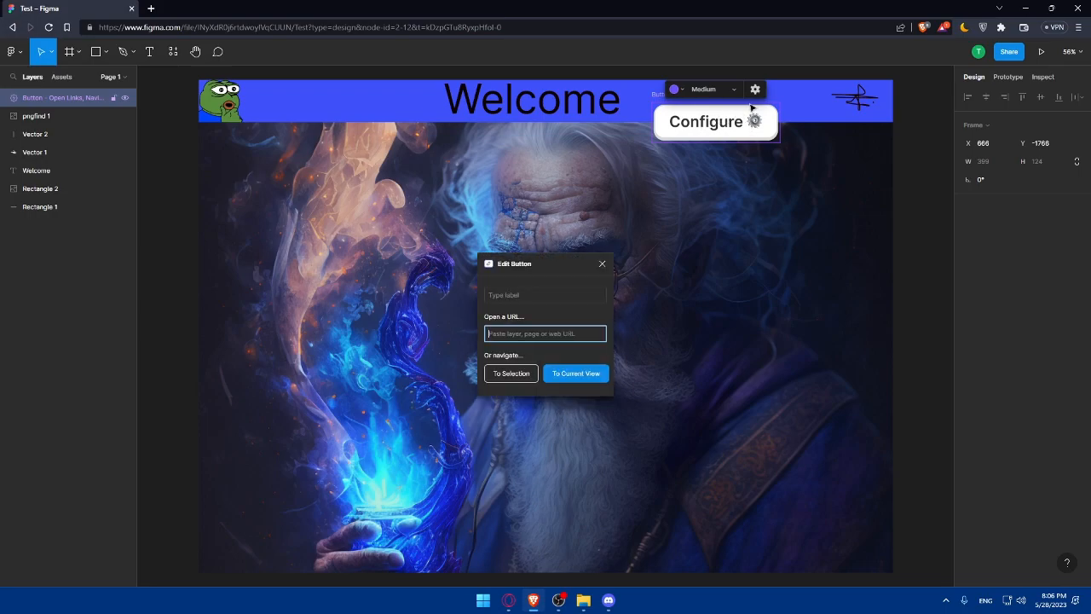
click(529, 295)
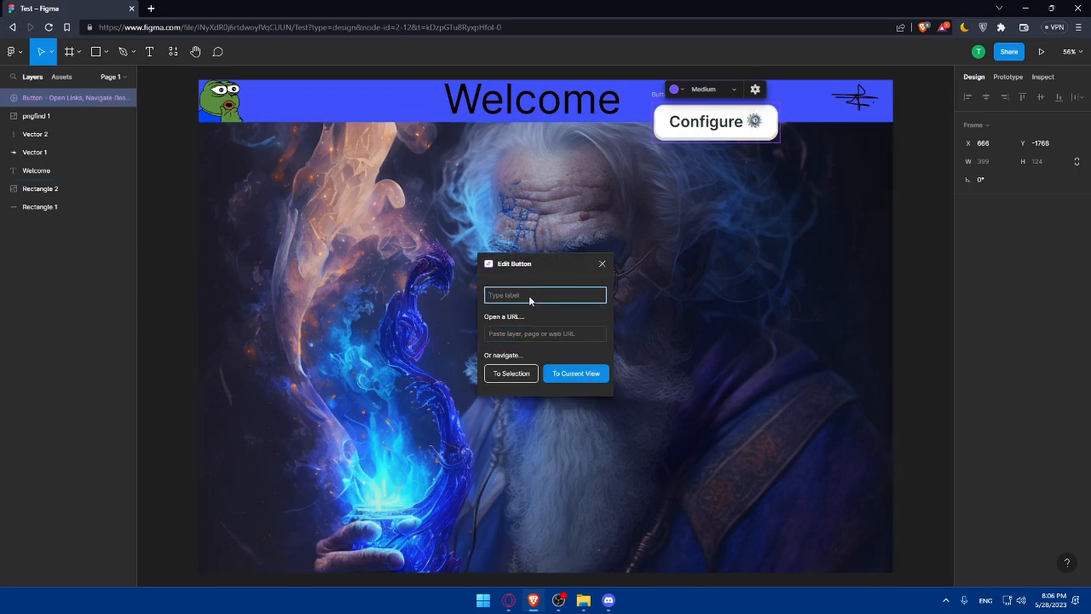
text(Contact Us)
click(535, 332)
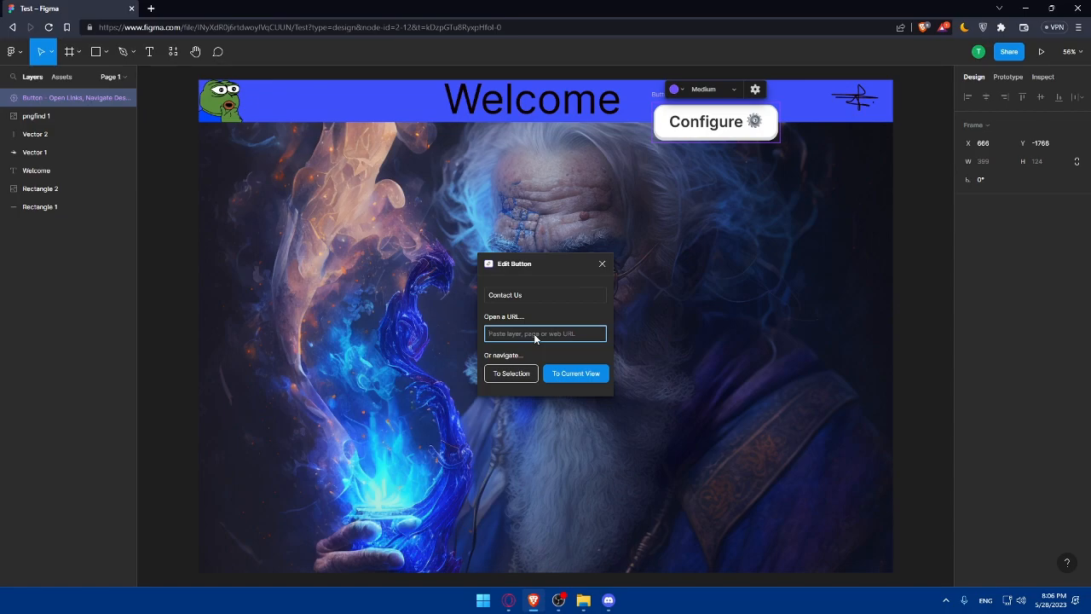
text(www.instagram.com/test)
key(Return)
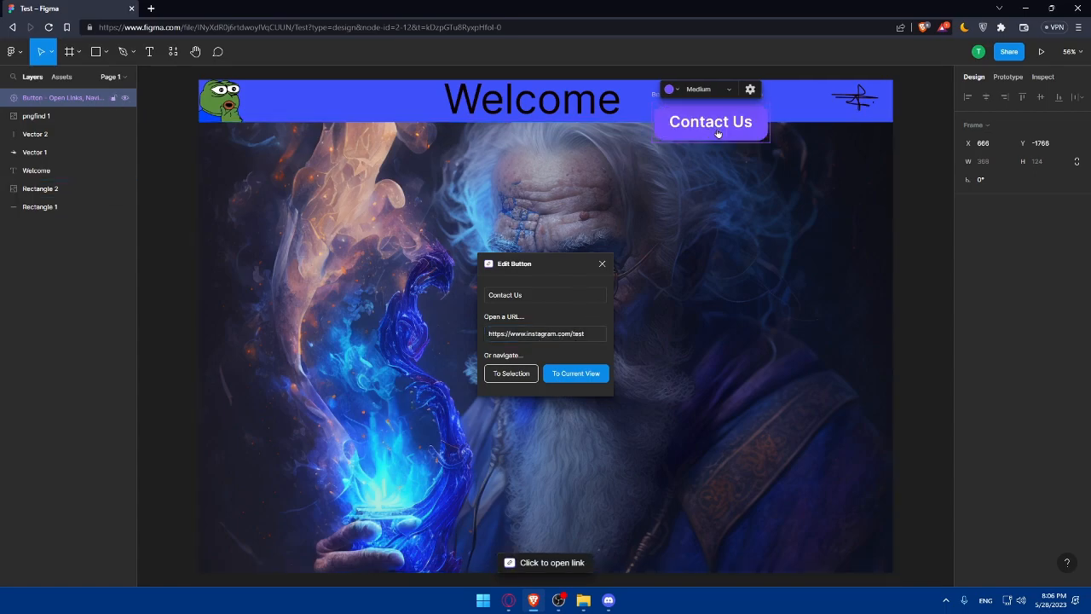
Reduce the Contact Us button's size to about 162 × 55 and position it in the header between the Welcome text and the signature
right_click(726, 129)
click(726, 91)
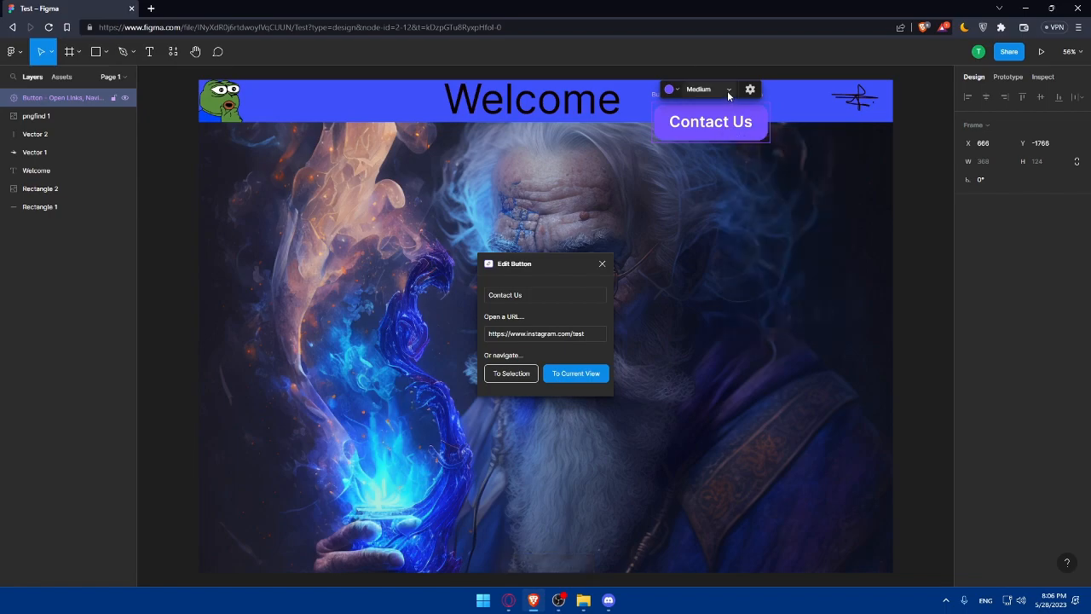
click(727, 90)
click(714, 123)
click(716, 88)
click(707, 92)
drag(736, 107, 800, 105)
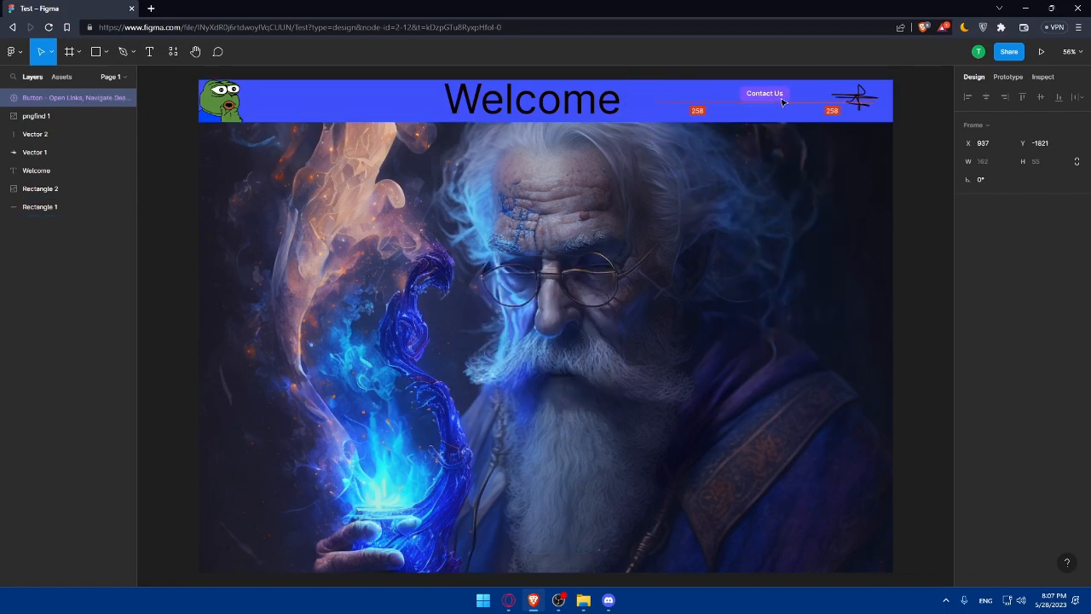
click(116, 296)
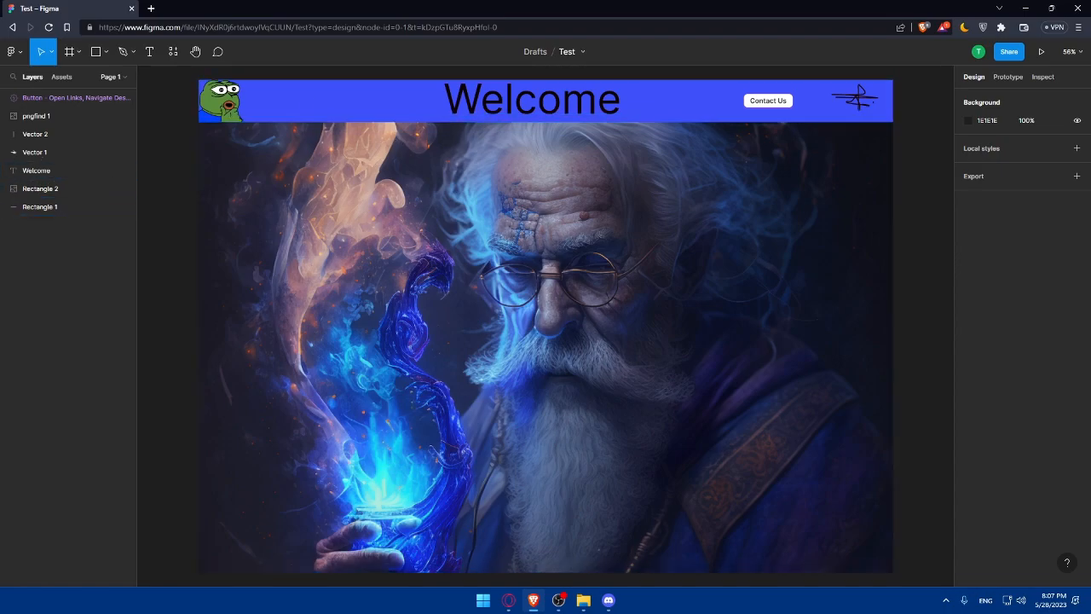
scroll(545, 327, down, 5)
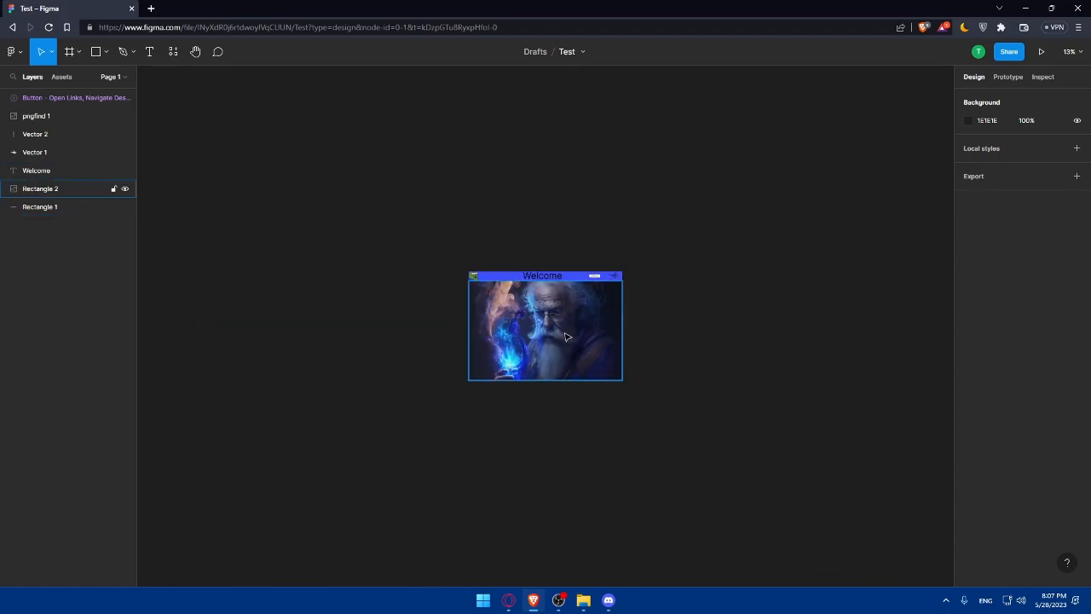
scroll(558, 331, up, 3)
scroll(559, 330, up, 3)
scroll(460, 324, down, 2)
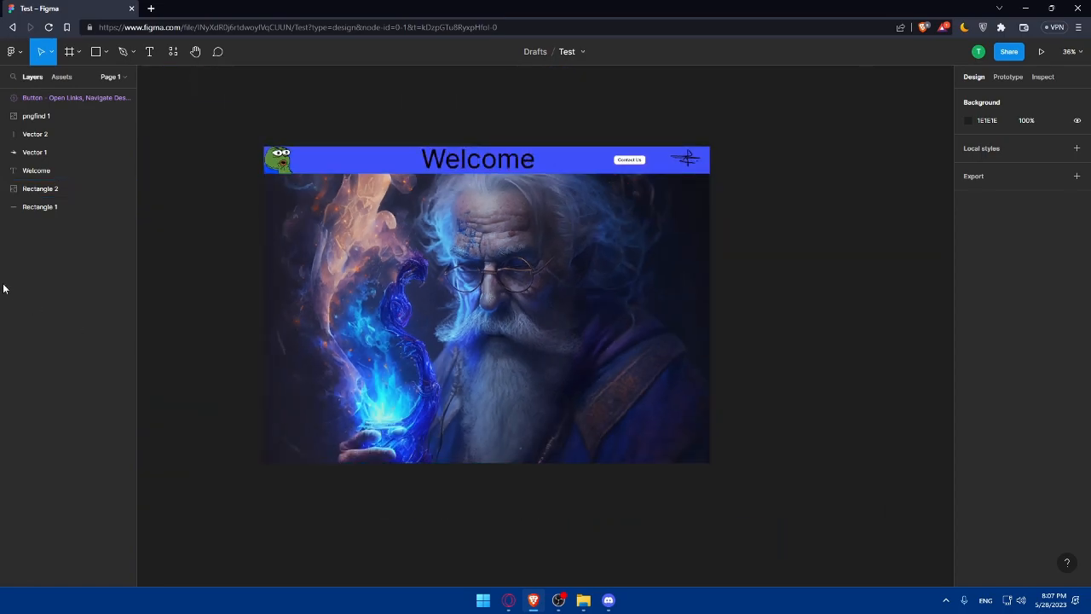